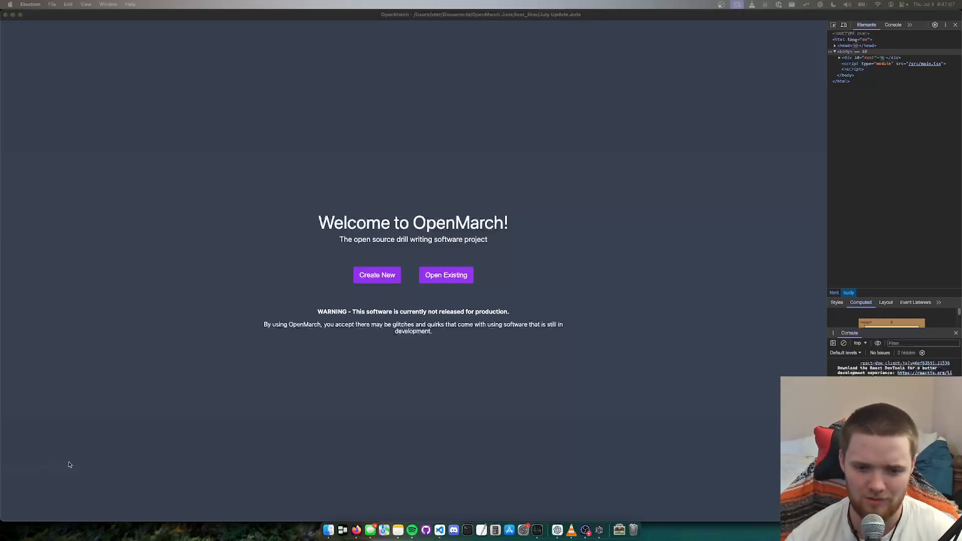
# Switch to Firefox and review the music implementation and timeline goals under Plans for May in the OpenMarch update post.
pyautogui.click(359, 527)
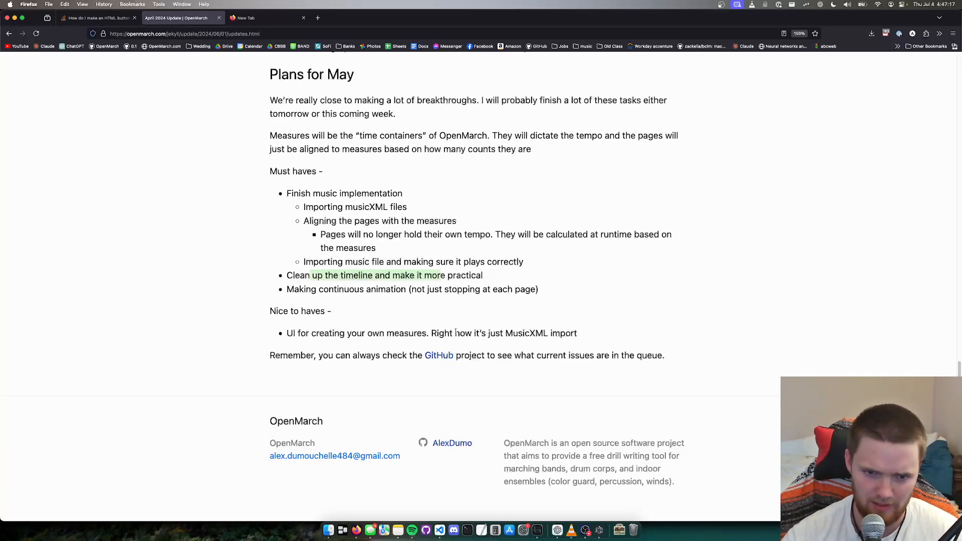
pyautogui.moveTo(406, 195); pyautogui.dragTo(301, 187)
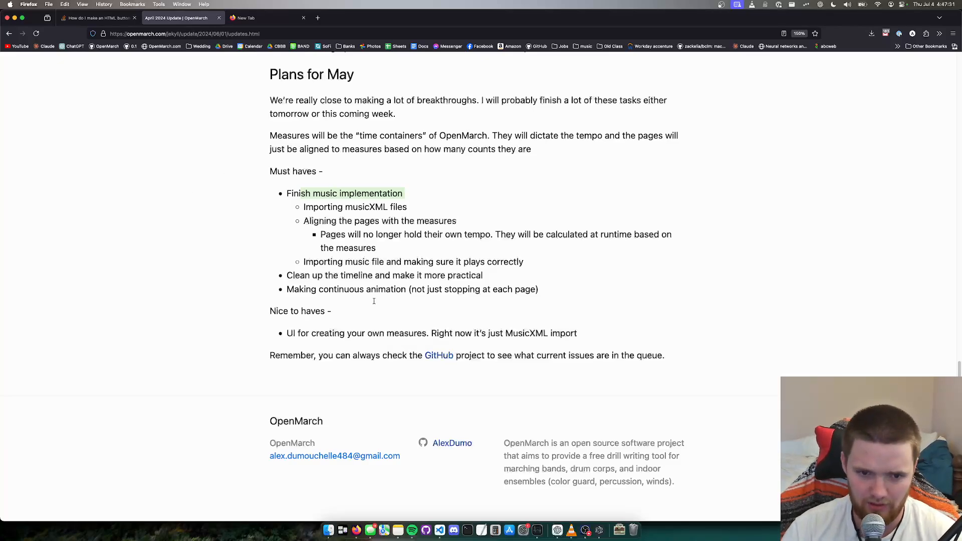
pyautogui.moveTo(326, 261); pyautogui.dragTo(386, 262)
pyautogui.moveTo(526, 266); pyautogui.dragTo(426, 261)
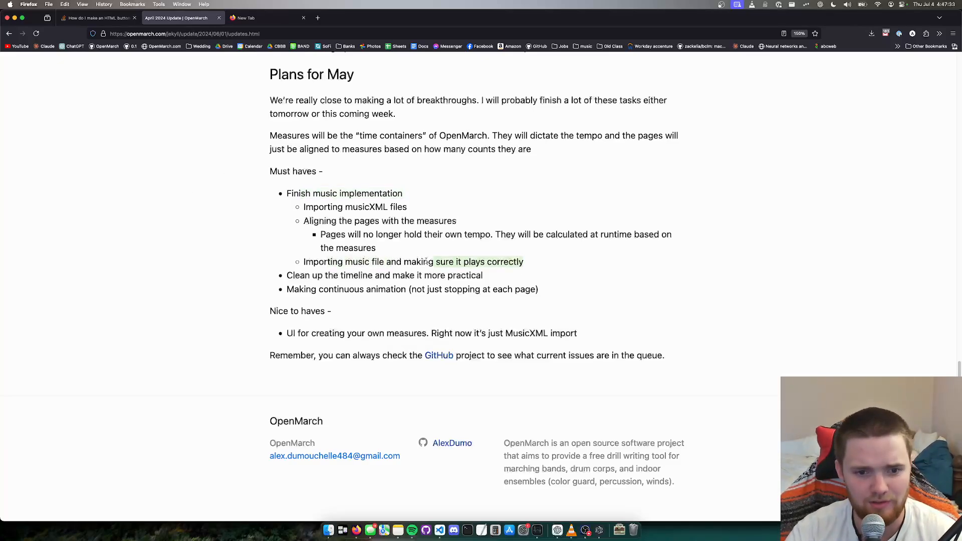
pyautogui.moveTo(325, 275); pyautogui.dragTo(484, 278)
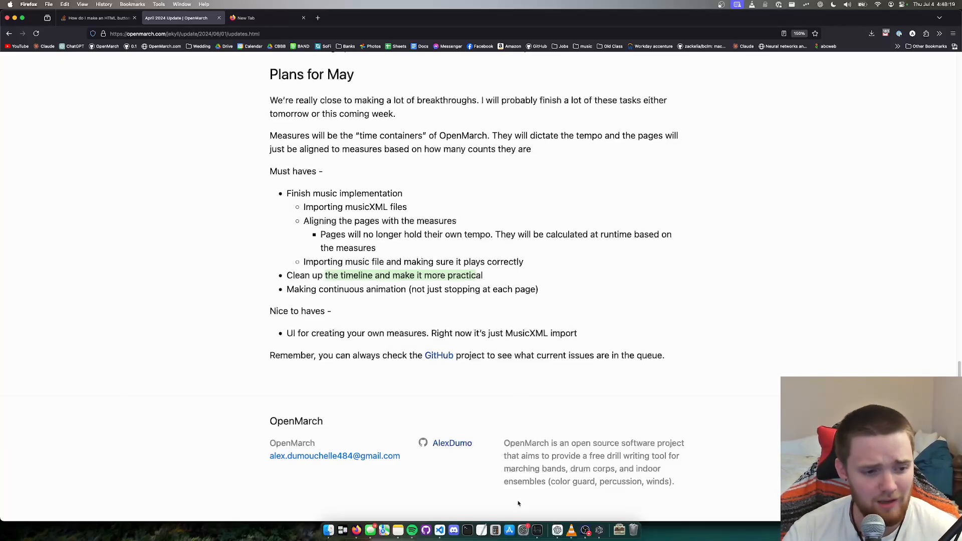
# Switch back to OpenMarch and create a new show file named July Update.dots in the test_files folder.
pyautogui.click(601, 530)
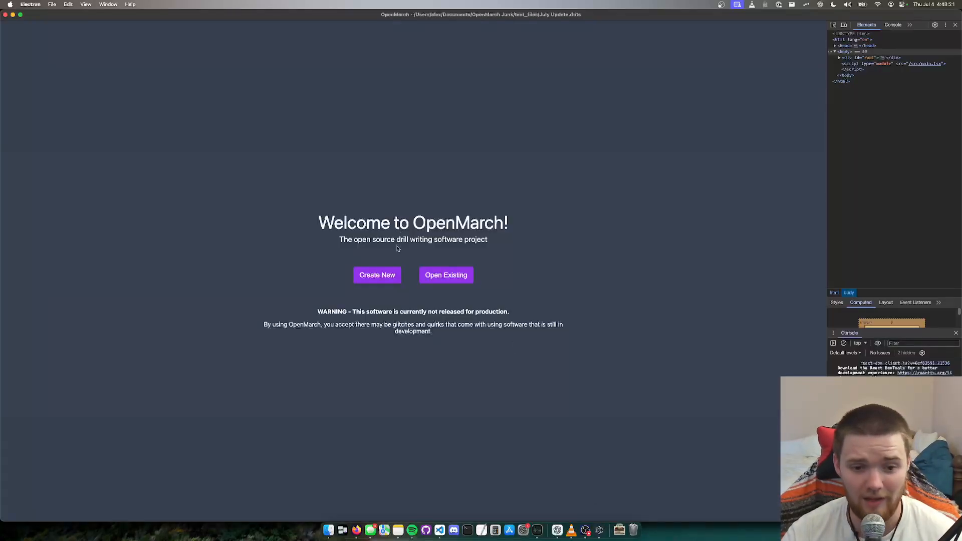
pyautogui.click(389, 273)
pyautogui.press('BackSpace')
pyautogui.write('June Update.dots')
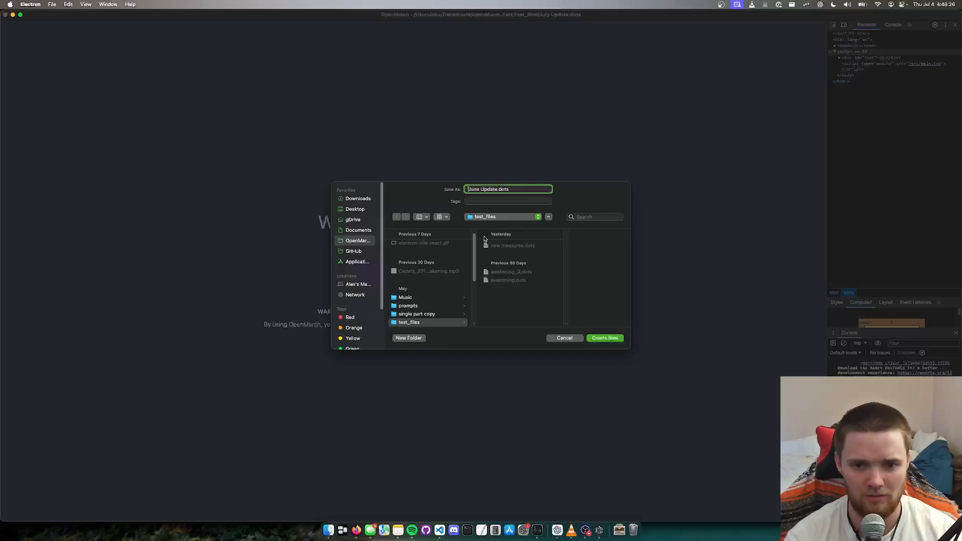
pyautogui.press('Right')
pyautogui.hotkey('alt', 'shift', 'Right')
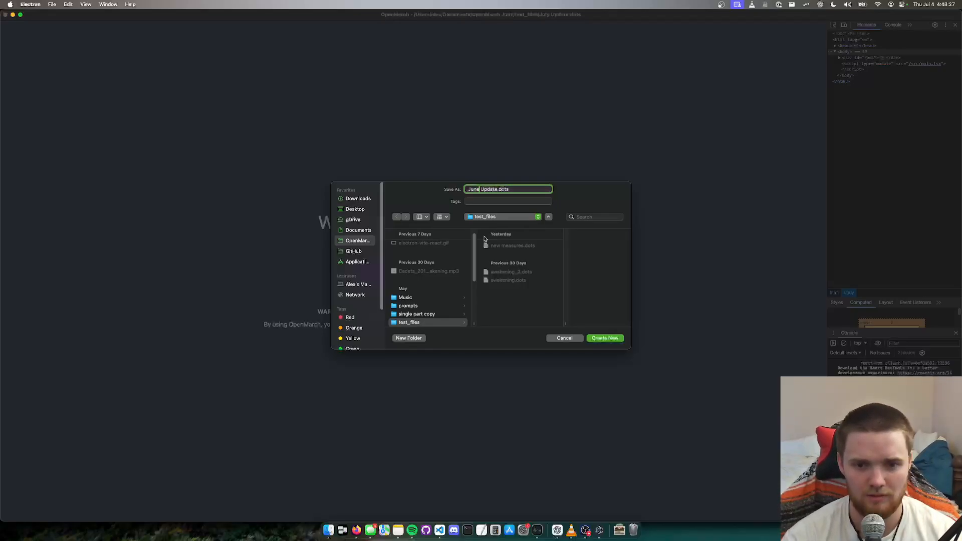
pyautogui.write('uly')
pyautogui.press('Return')
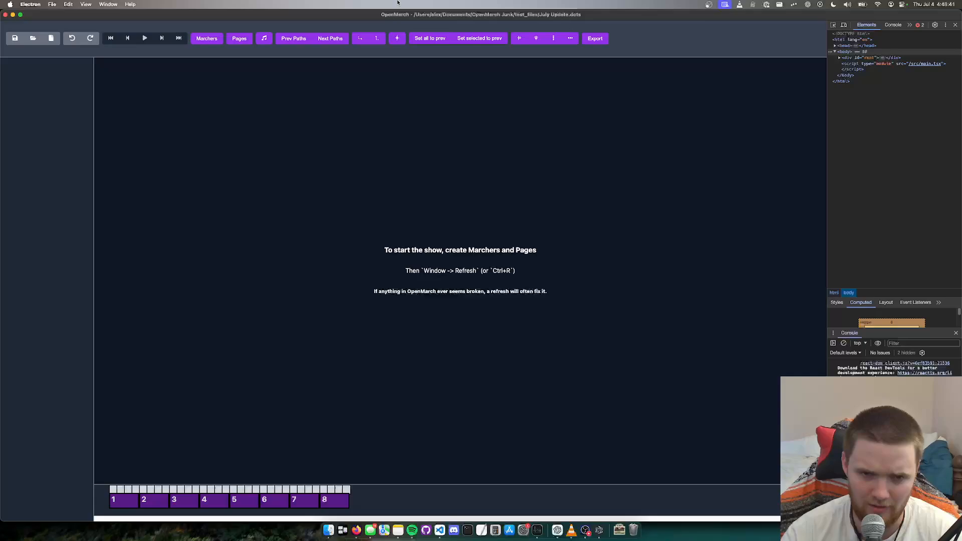
# Create five pages one at a time, using the default setting of 8 counts, and close the page editor.
pyautogui.click(239, 38)
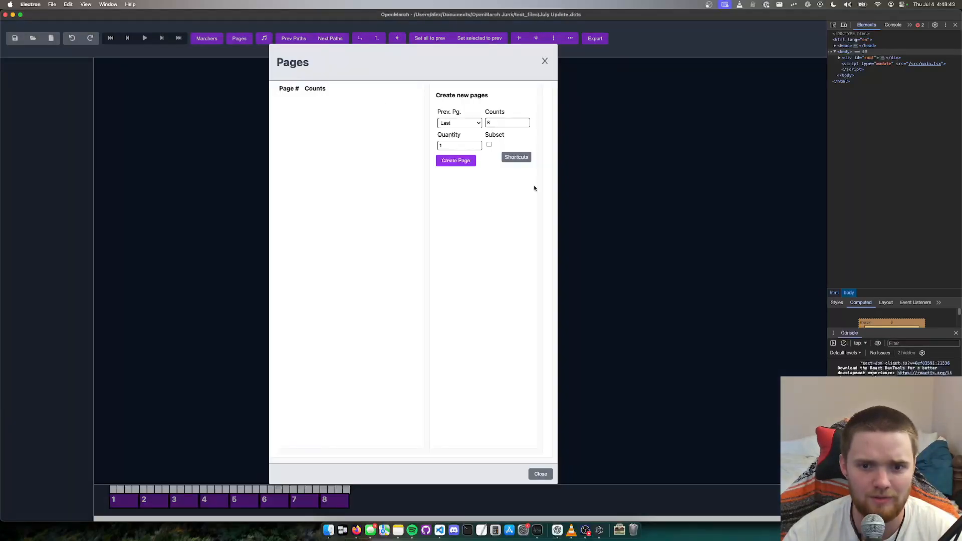
pyautogui.click(457, 161)
pyautogui.click(458, 161)
pyautogui.click(459, 162)
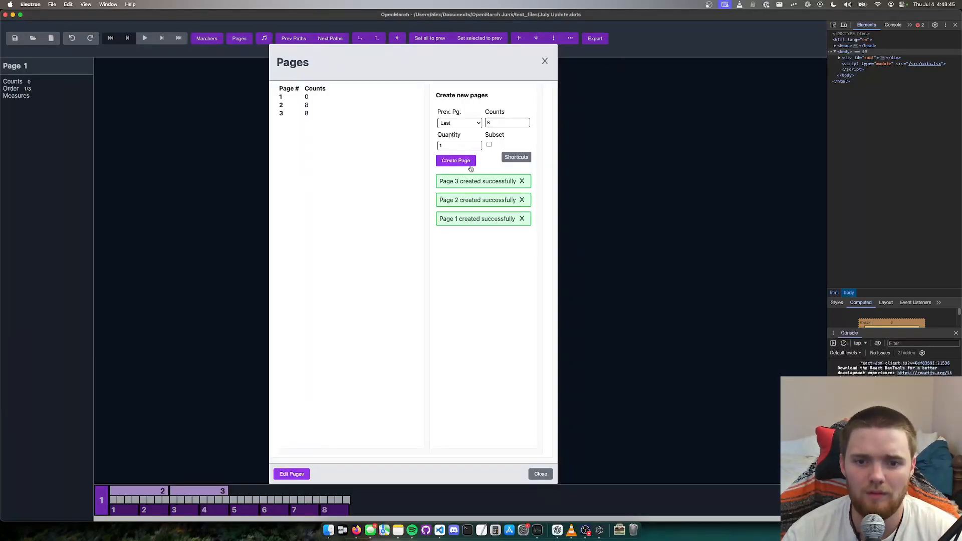
pyautogui.click(469, 165)
pyautogui.click(469, 166)
pyautogui.click(545, 61)
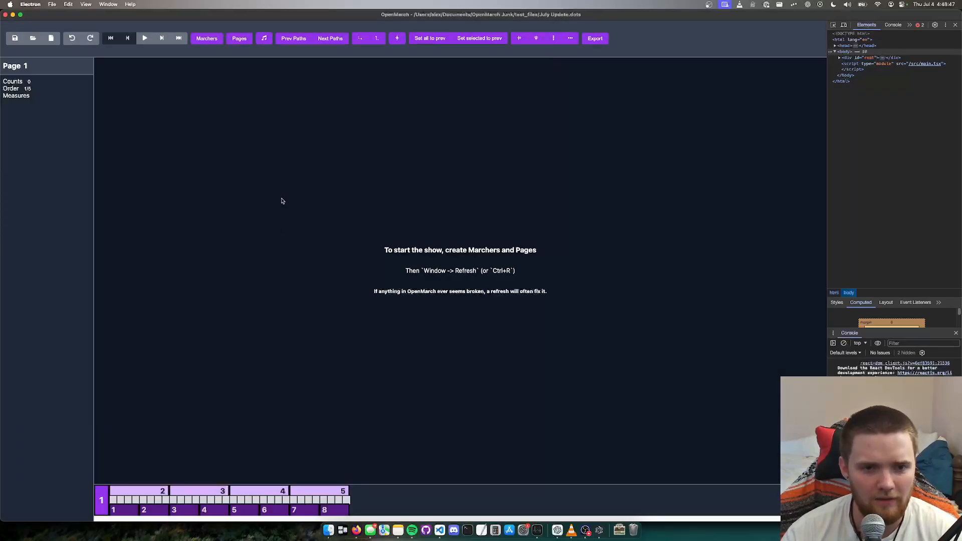
# Create one Flute marcher with drill number 1 and close the marcher editor.
pyautogui.click(215, 38)
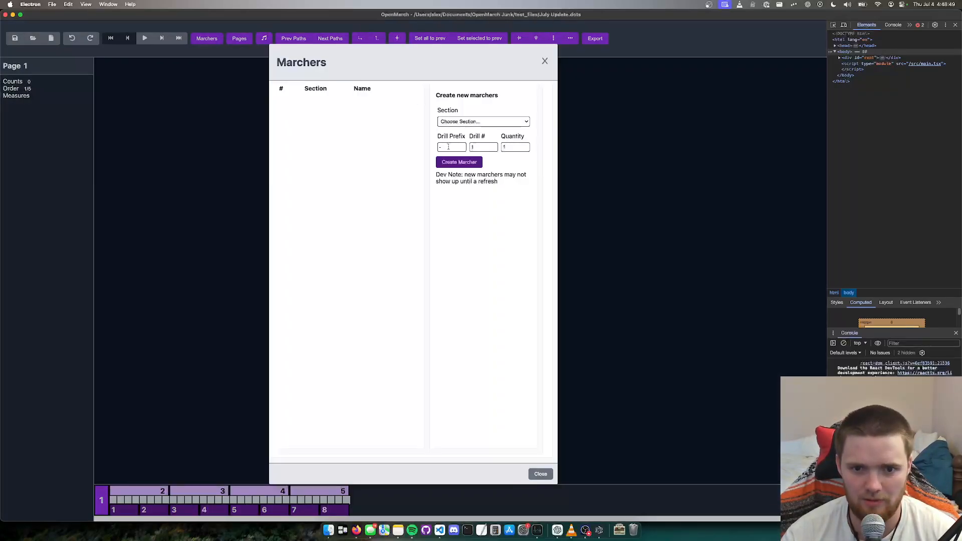
pyautogui.click(471, 121)
pyautogui.click(480, 138)
pyautogui.click(459, 162)
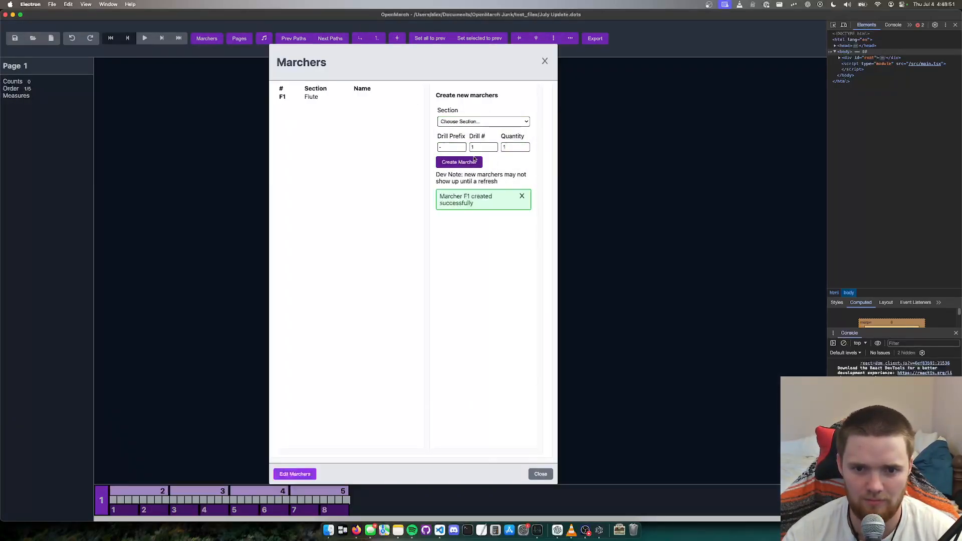
pyautogui.click(545, 61)
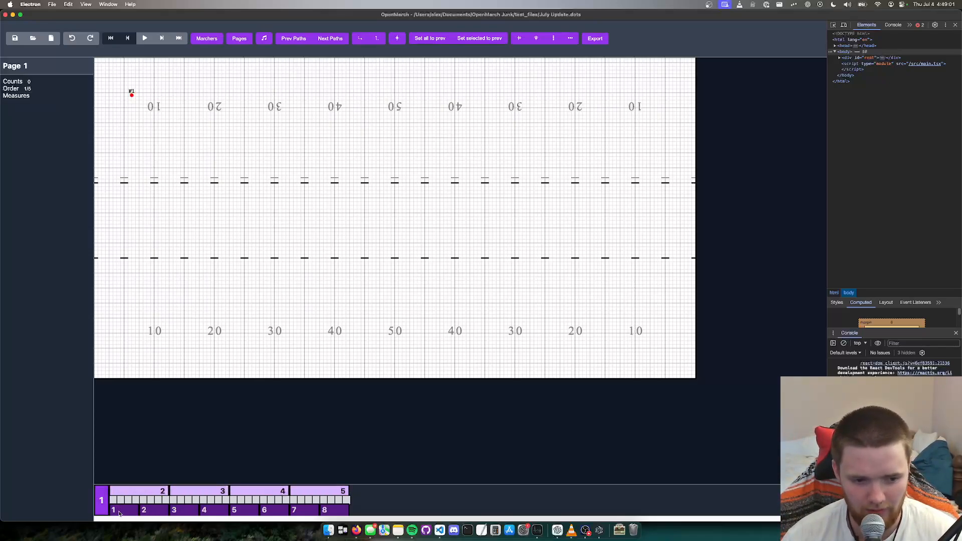
# Examine the timeline's measures and counts, and check the time signature and tempo of measures 2 to 6 in the Music Editor.
pyautogui.moveTo(119, 512)
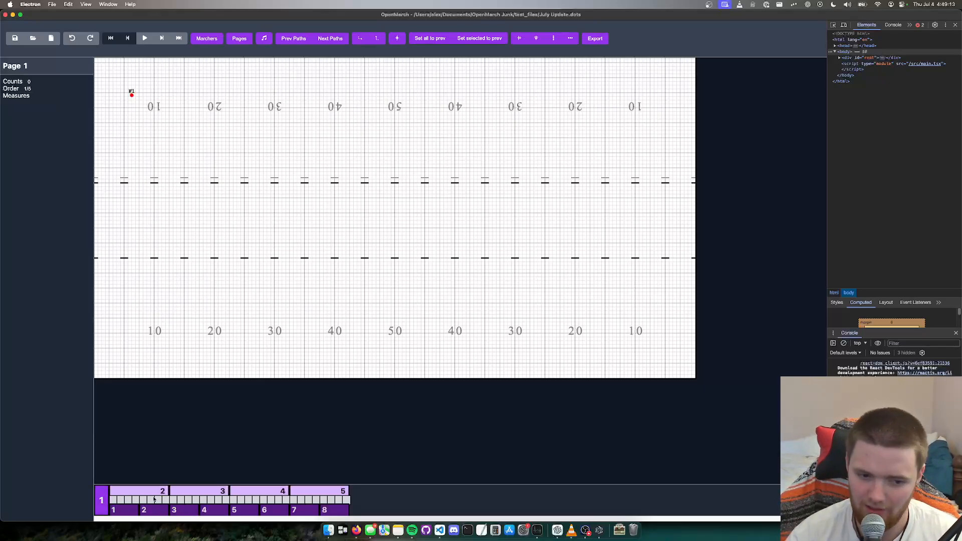
pyautogui.moveTo(154, 498)
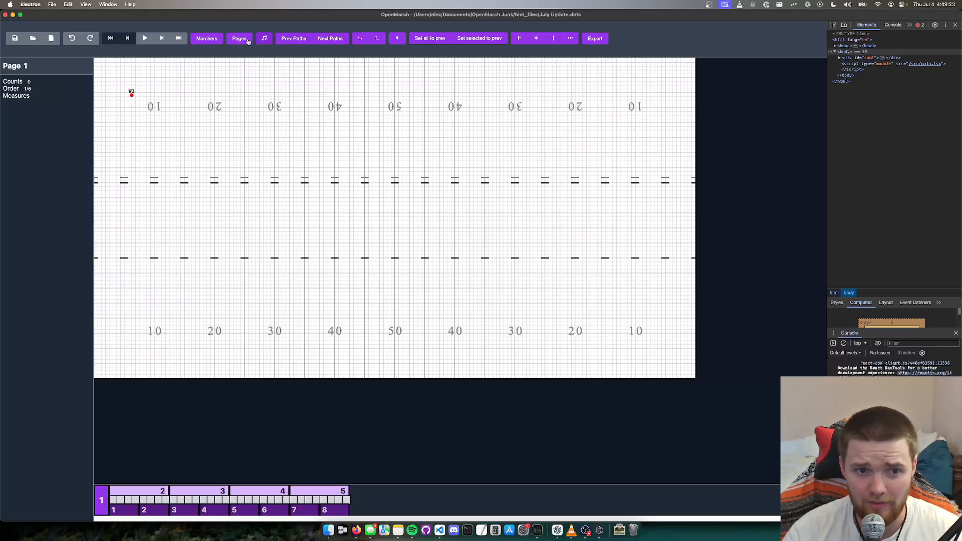
pyautogui.click(266, 39)
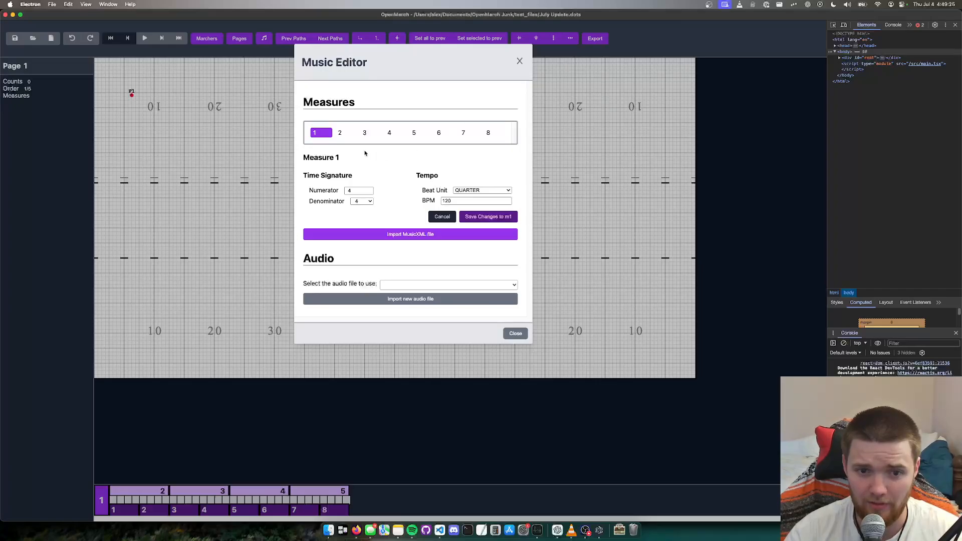
pyautogui.click(346, 135)
pyautogui.click(371, 134)
pyautogui.click(390, 133)
pyautogui.click(414, 133)
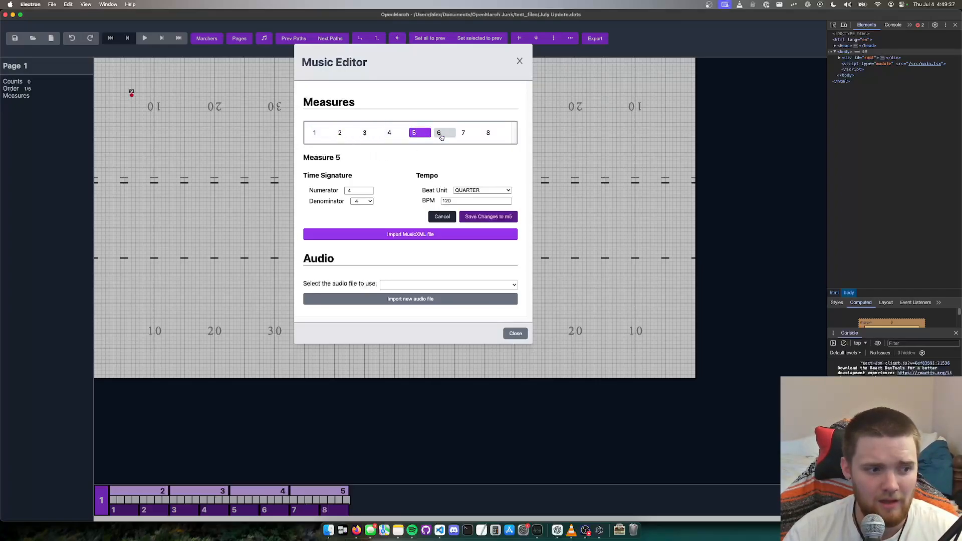
pyautogui.click(439, 133)
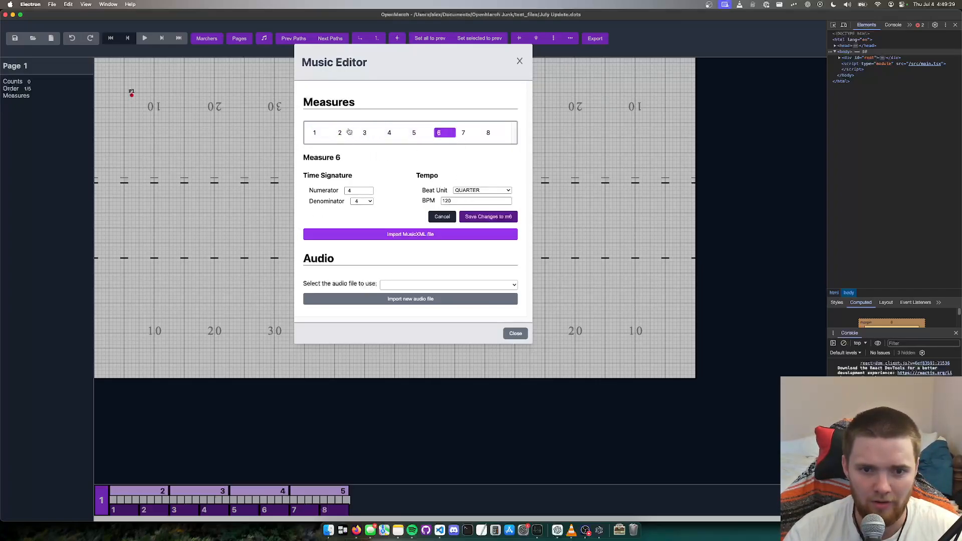
pyautogui.click(390, 133)
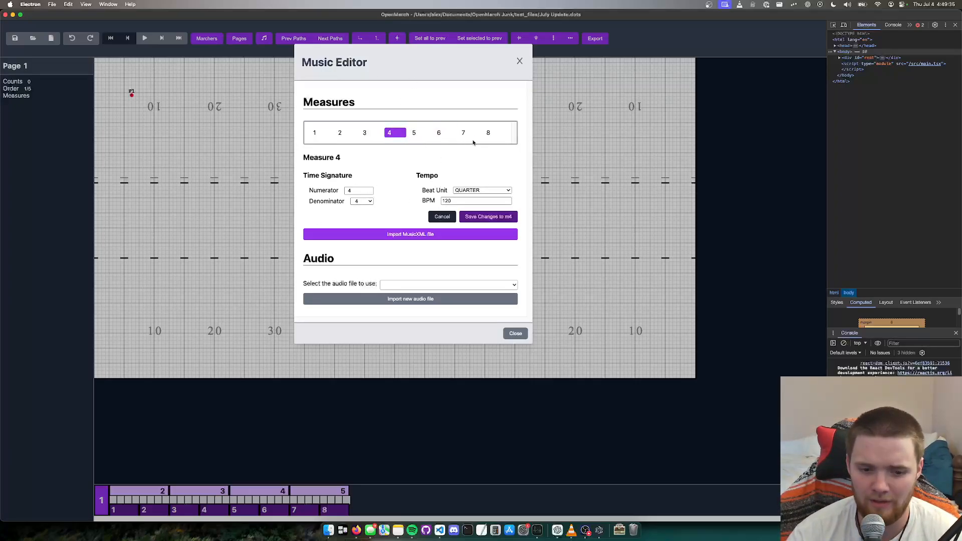
# Set the time signature numerator of measure 8 to 6, save the change and close the Music Editor.
pyautogui.click(487, 133)
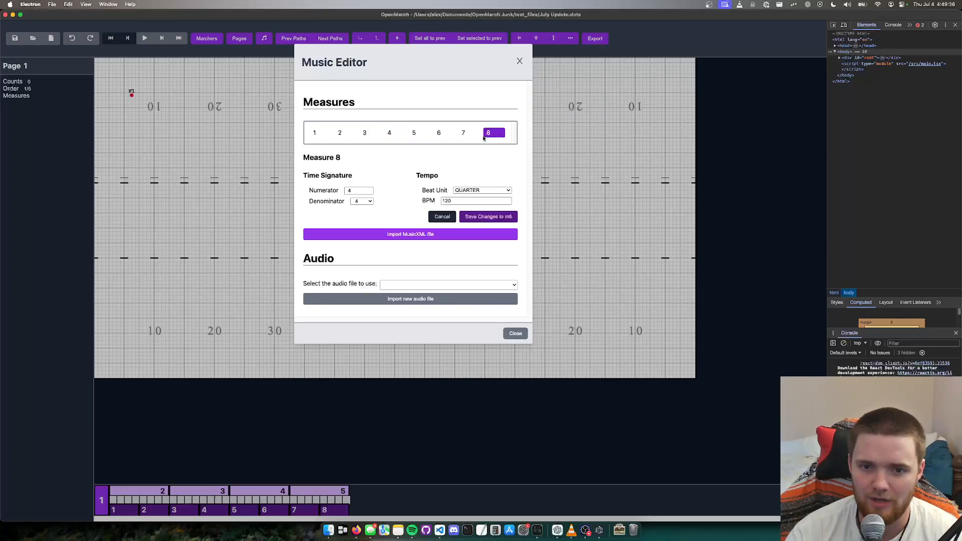
pyautogui.click(363, 189)
pyautogui.press('BackSpace')
pyautogui.write('6')
pyautogui.press('Return')
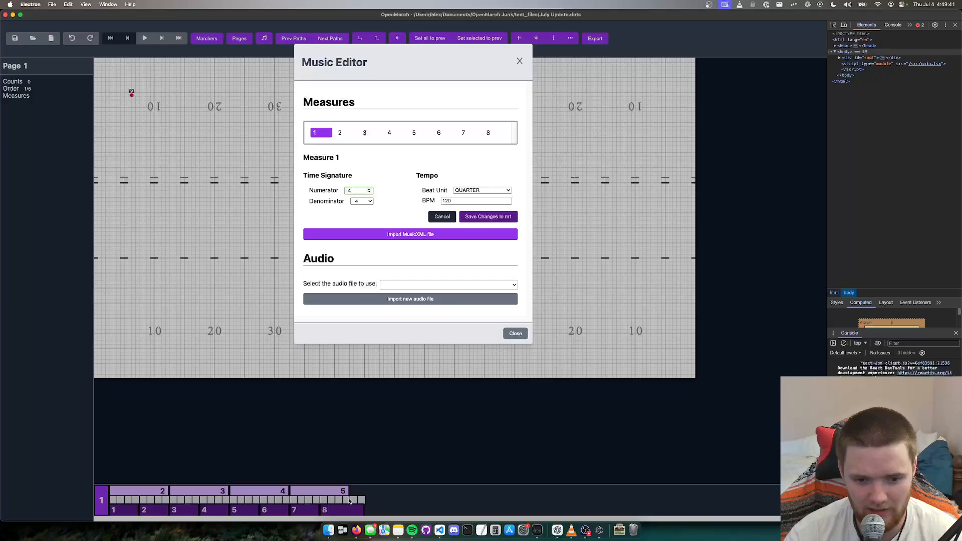
pyautogui.click(519, 61)
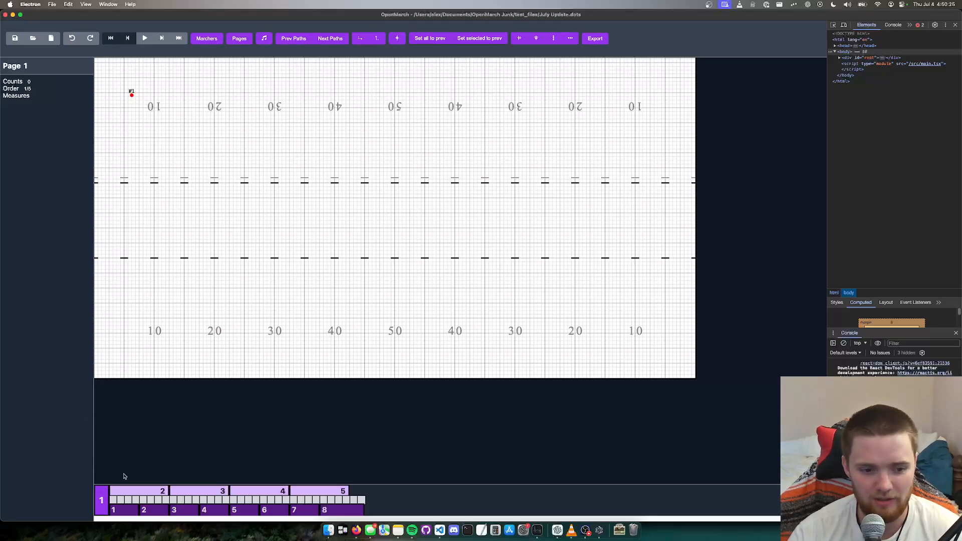
# Review the counts of the existing pages in the page editor and inspect measure 3's details on the timeline.
pyautogui.click(234, 39)
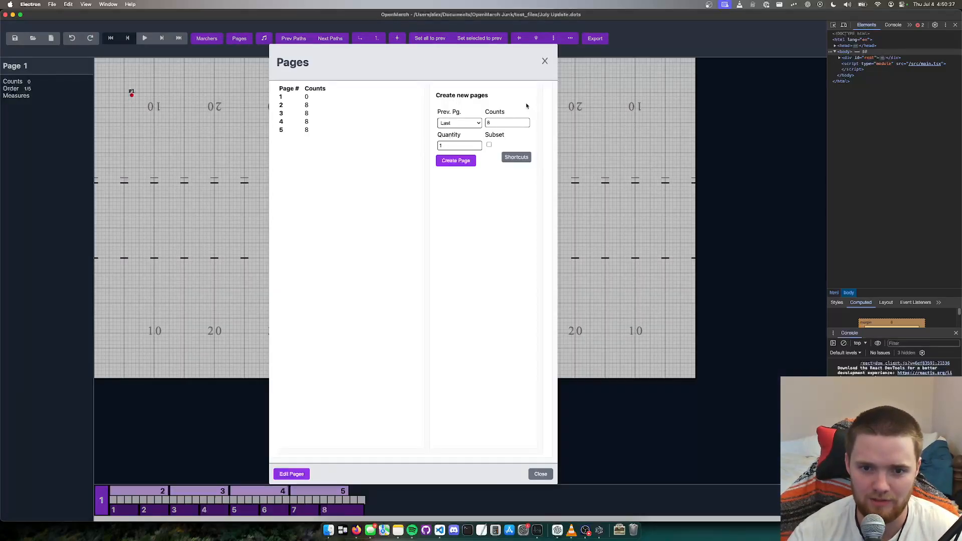
pyautogui.click(545, 61)
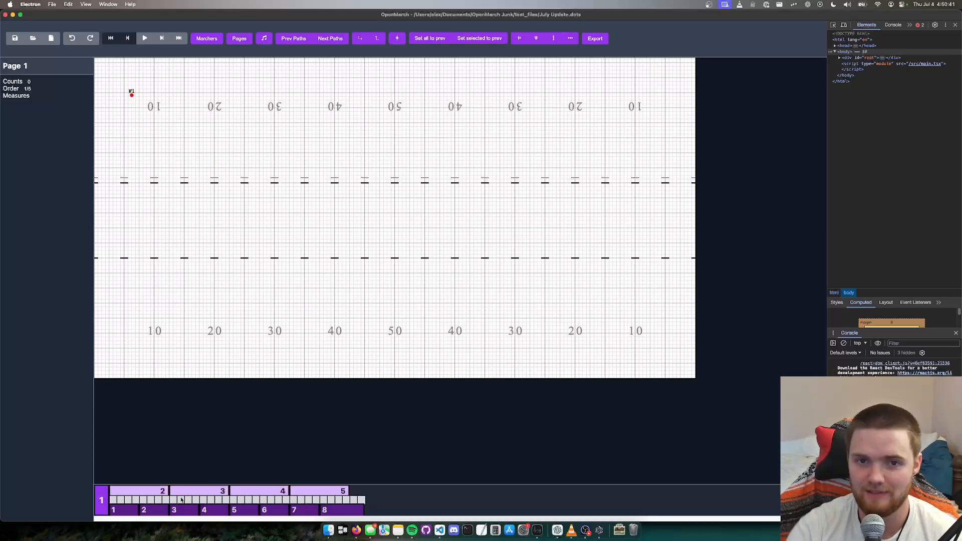
pyautogui.moveTo(181, 500)
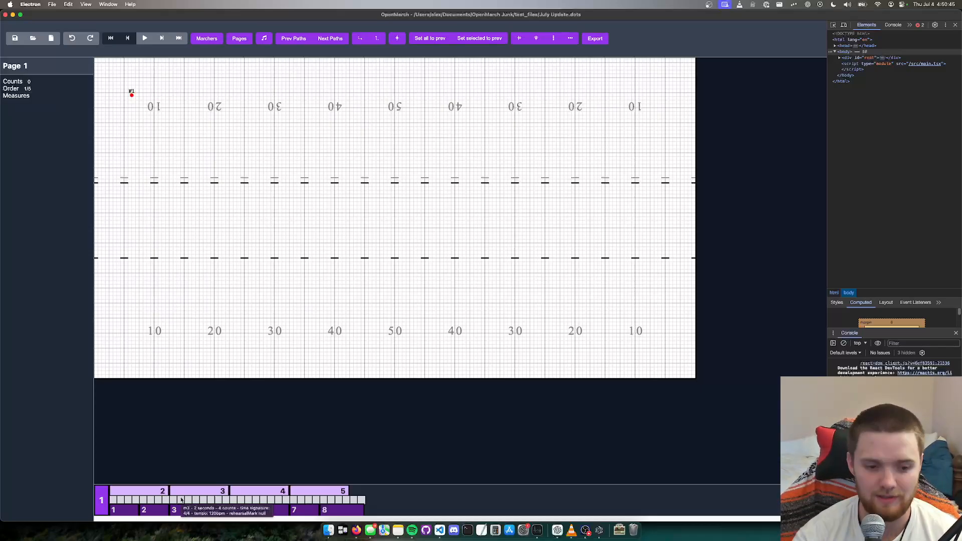
# Select page 2 on the timeline and set its counts to 12.
pyautogui.click(120, 491)
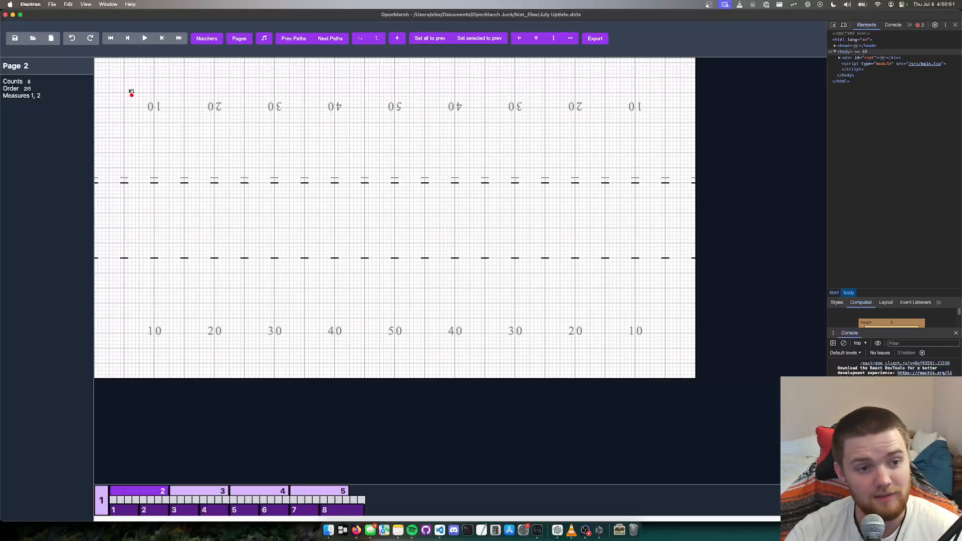
pyautogui.click(52, 81)
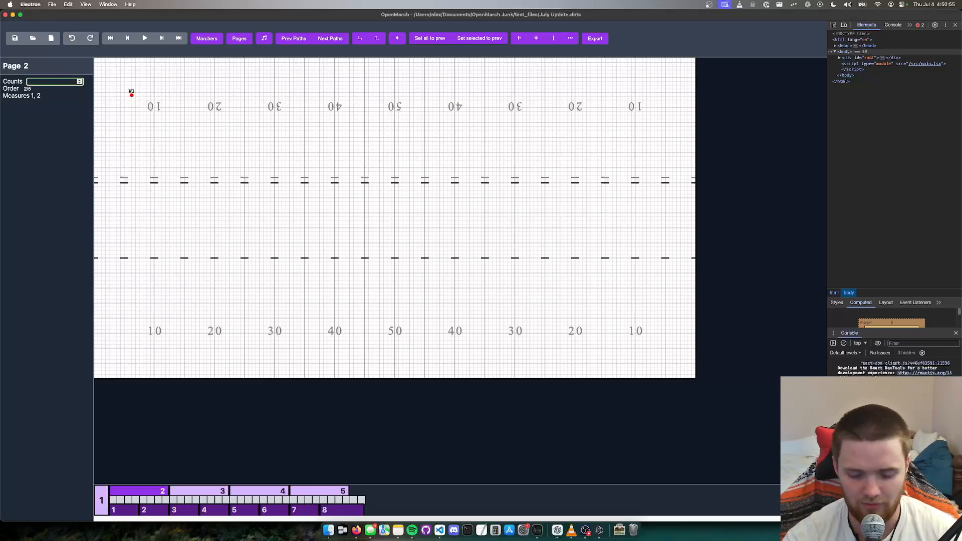
pyautogui.write('12')
pyautogui.press('Return')
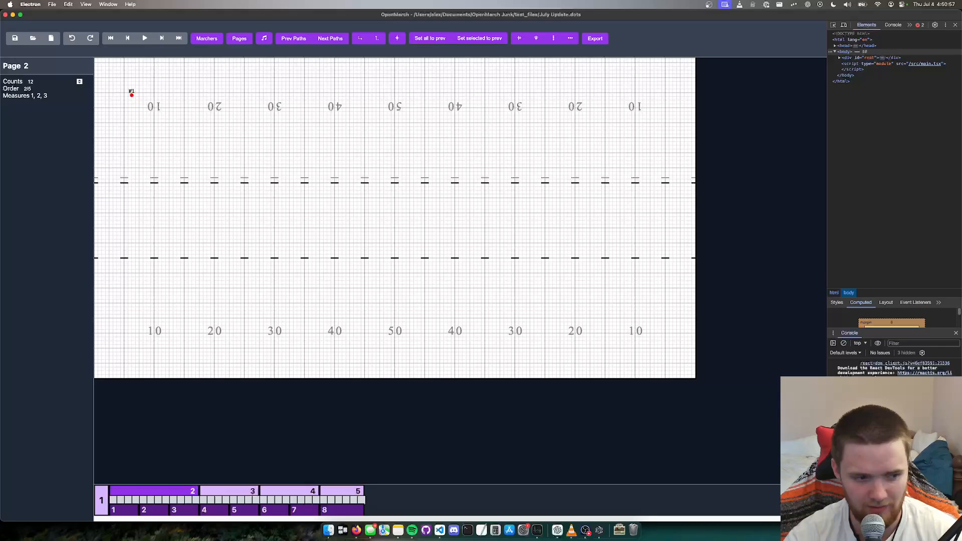
# Change the counts of page 2 to 10.
pyautogui.click(65, 81)
pyautogui.press('BackSpace')
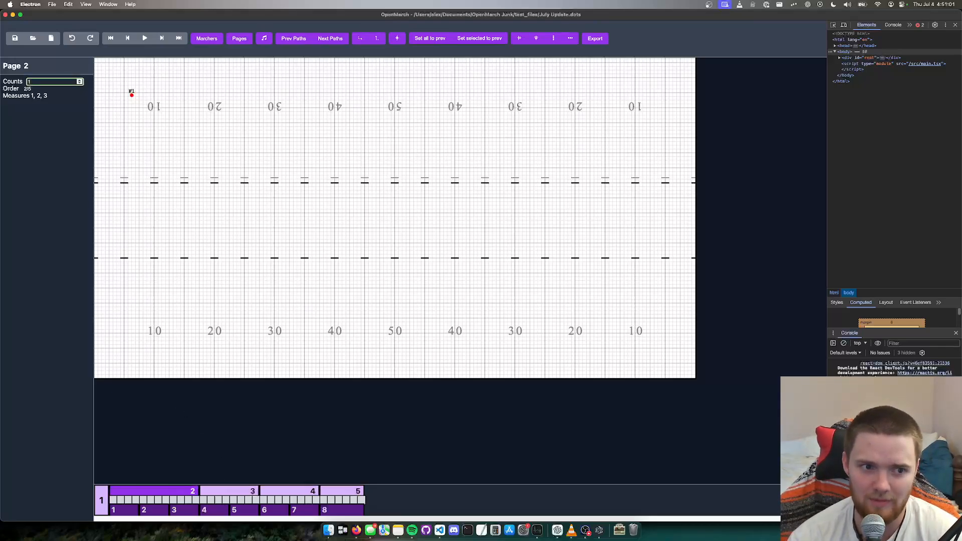
pyautogui.press('Return')
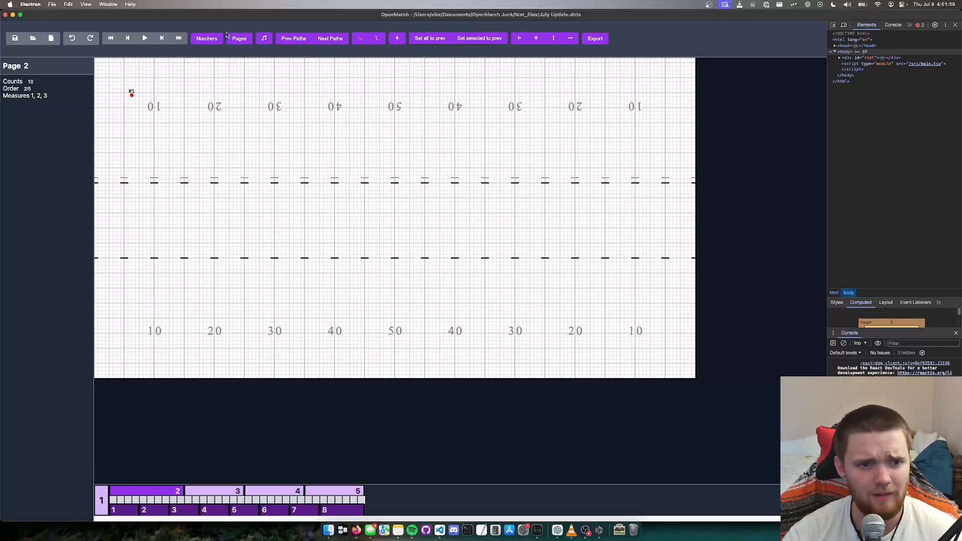
# Shorten page 2 to 4 counts.
pyautogui.click(65, 82)
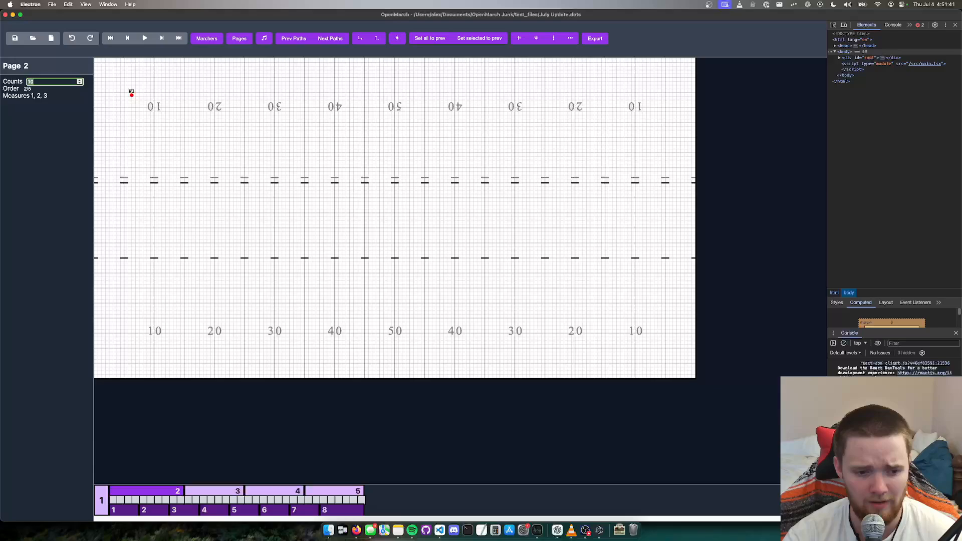
pyautogui.write('4')
pyautogui.press('Return')
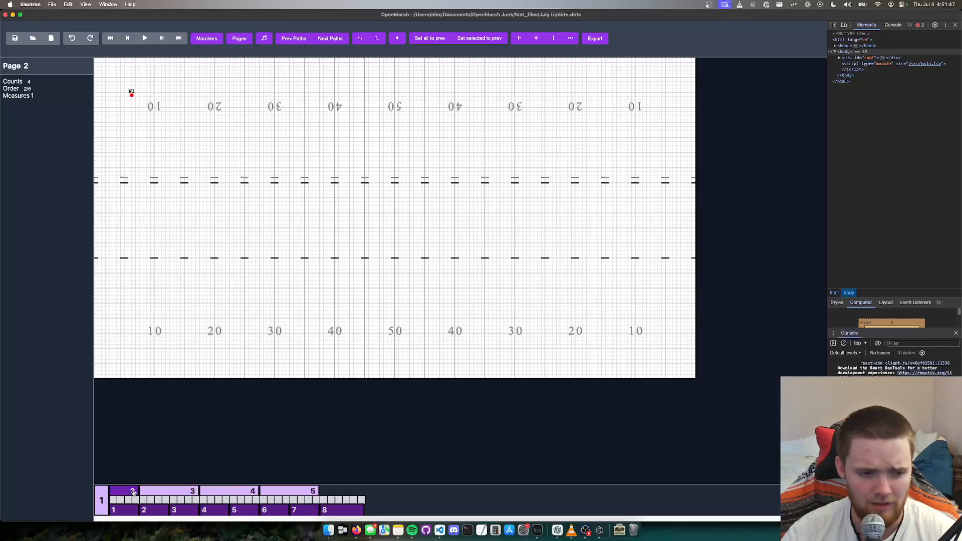
# Set the counts of page 2 back to 8.
pyautogui.click(48, 80)
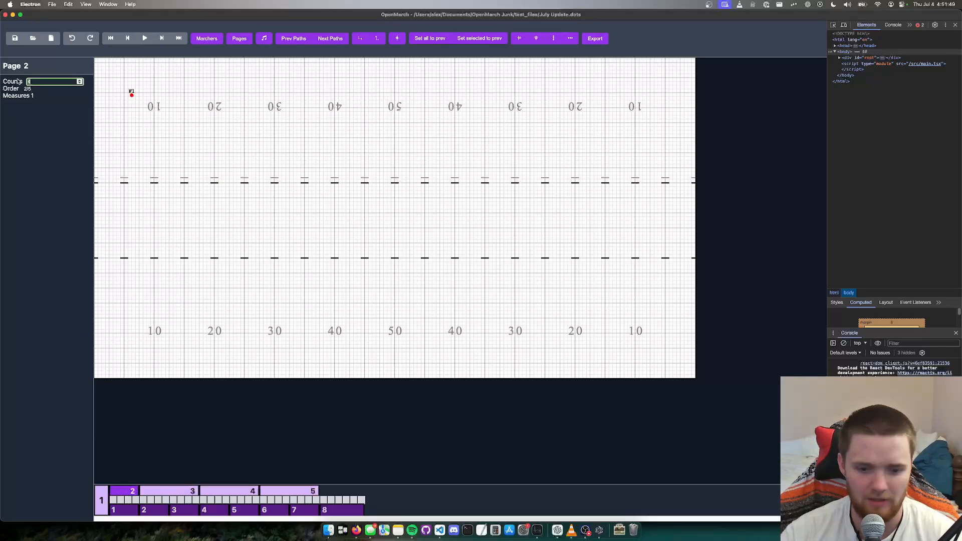
pyautogui.write('8')
pyautogui.press('Return')
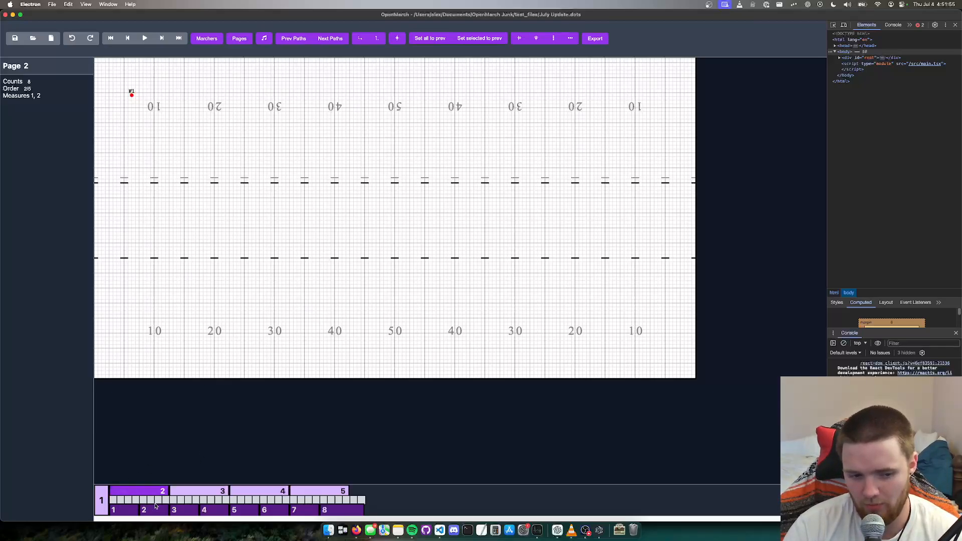
# Change the time signature of measure 1 to 2/2 in the Music Editor and save it.
pyautogui.click(263, 40)
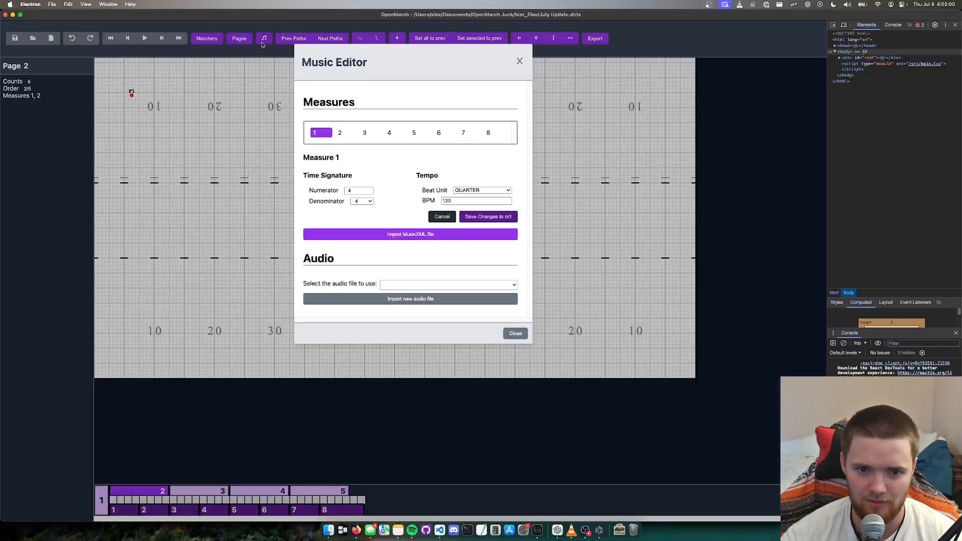
pyautogui.click(358, 191)
pyautogui.press('BackSpace')
pyautogui.write('2')
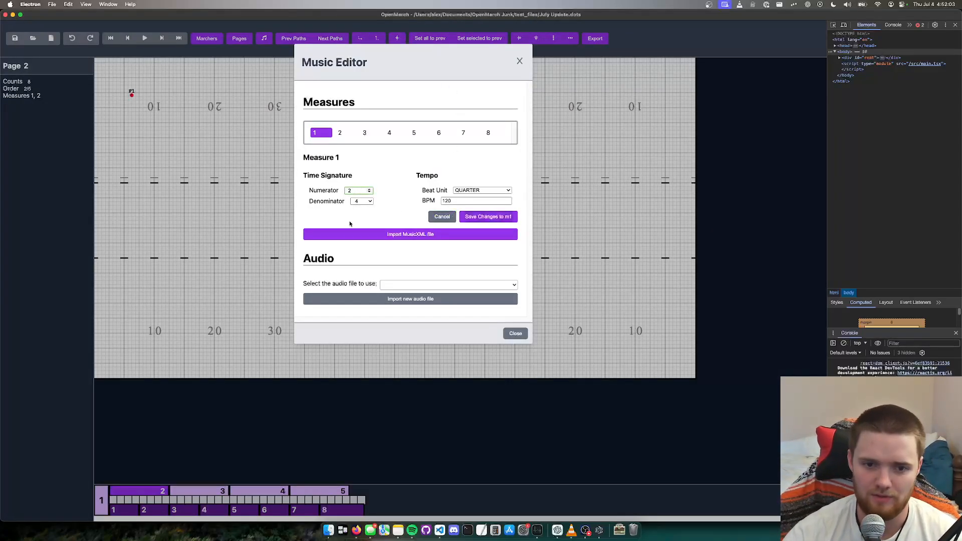
pyautogui.click(362, 201)
pyautogui.click(358, 189)
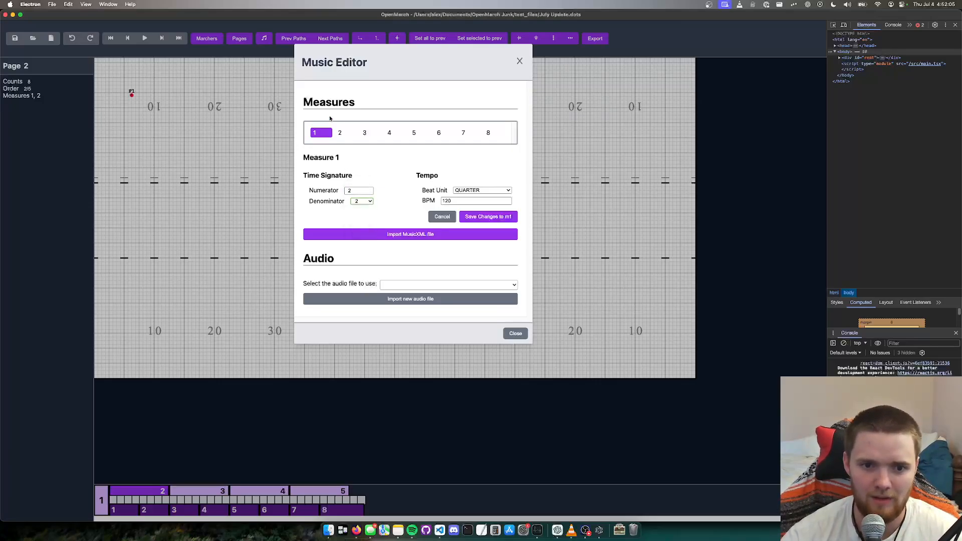
pyautogui.click(489, 216)
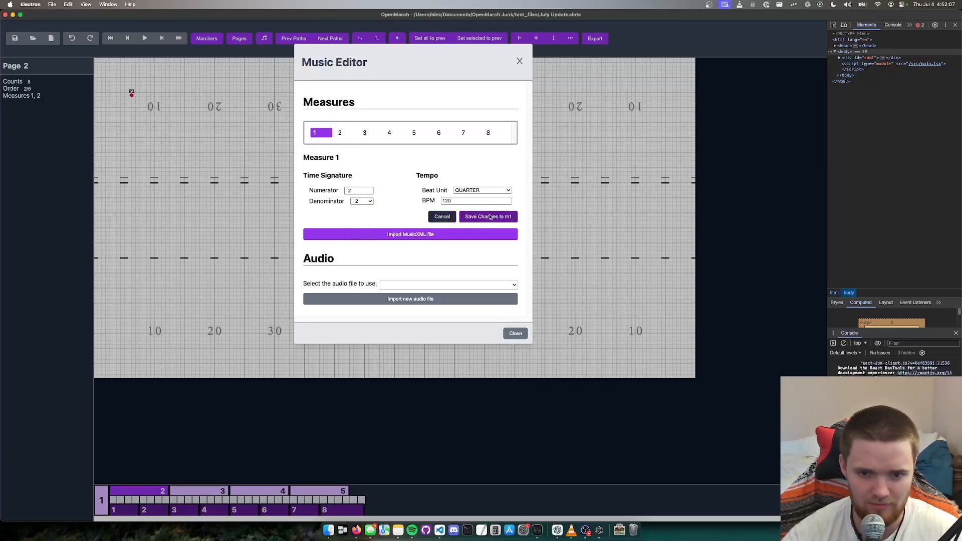
# Change the time signature of measure 2 to 2/2 and save the measure.
pyautogui.click(340, 132)
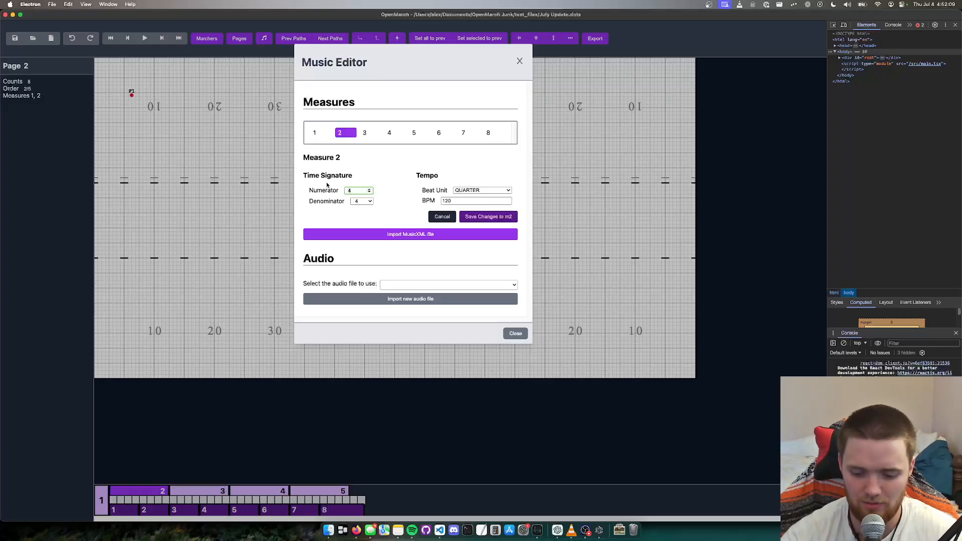
pyautogui.press('BackSpace')
pyautogui.write('2')
pyautogui.click(361, 200)
pyautogui.click(359, 192)
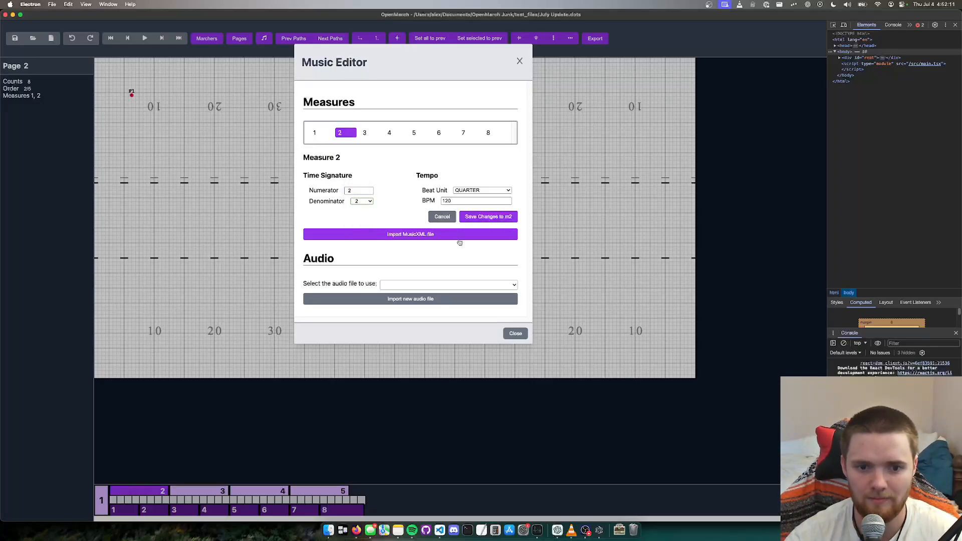
pyautogui.click(488, 217)
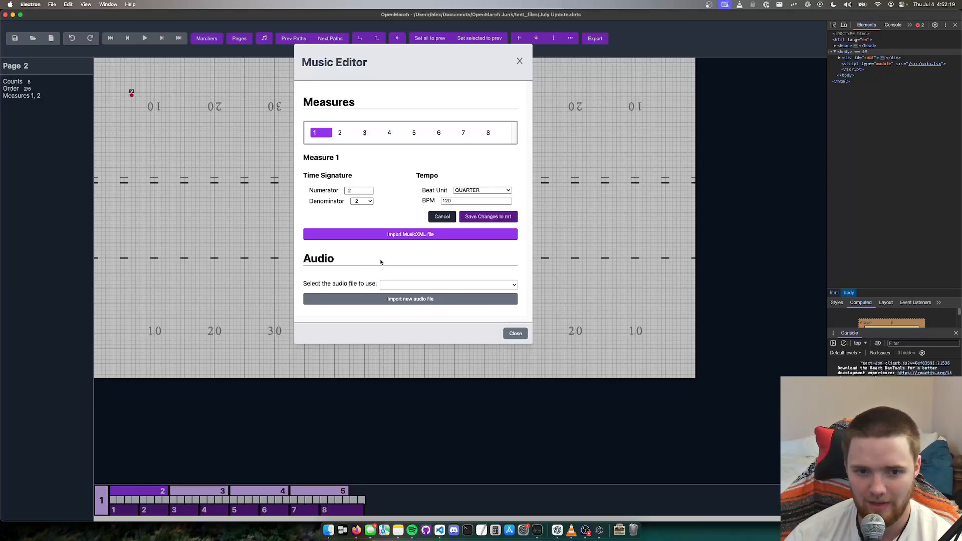
# Set the tempo beat unit of measure 1 to HALF and save the measure.
pyautogui.click(476, 190)
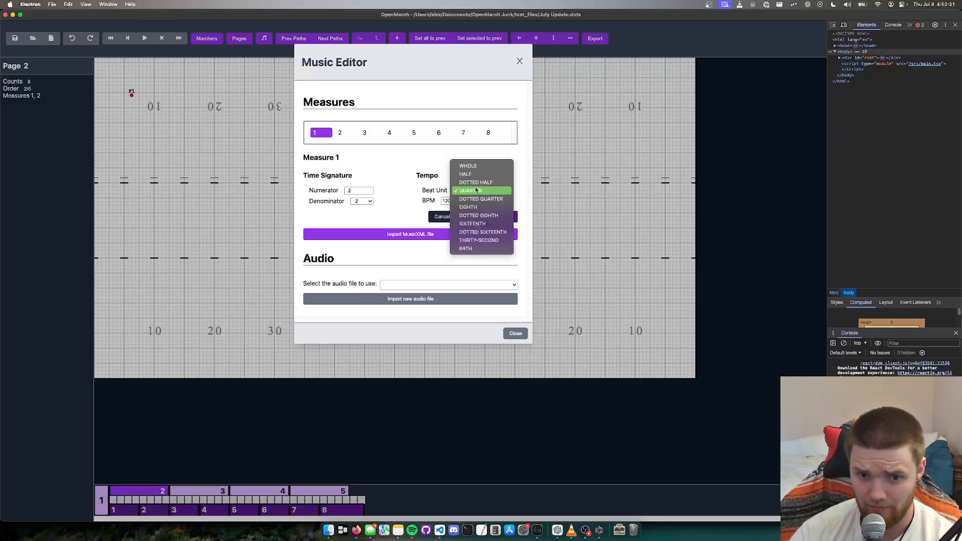
pyautogui.click(477, 174)
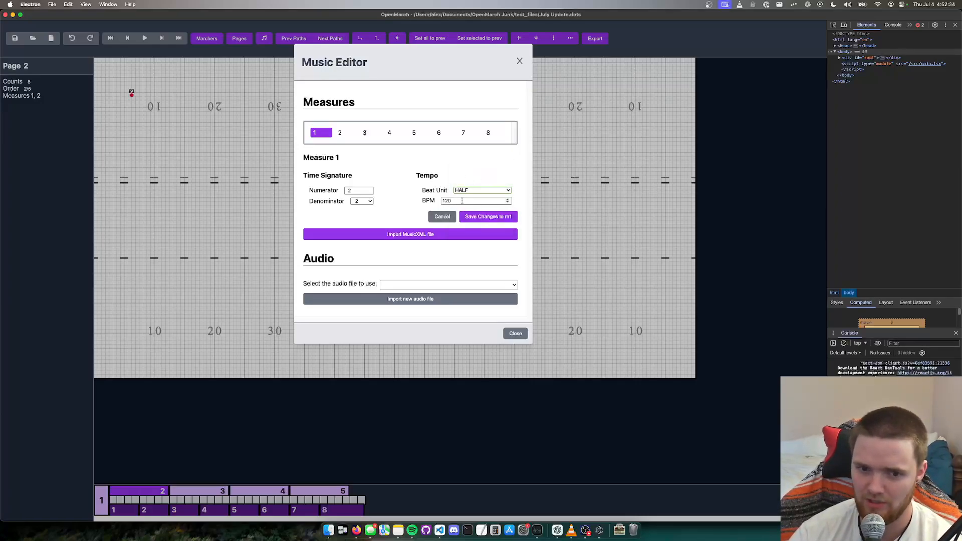
pyautogui.click(488, 216)
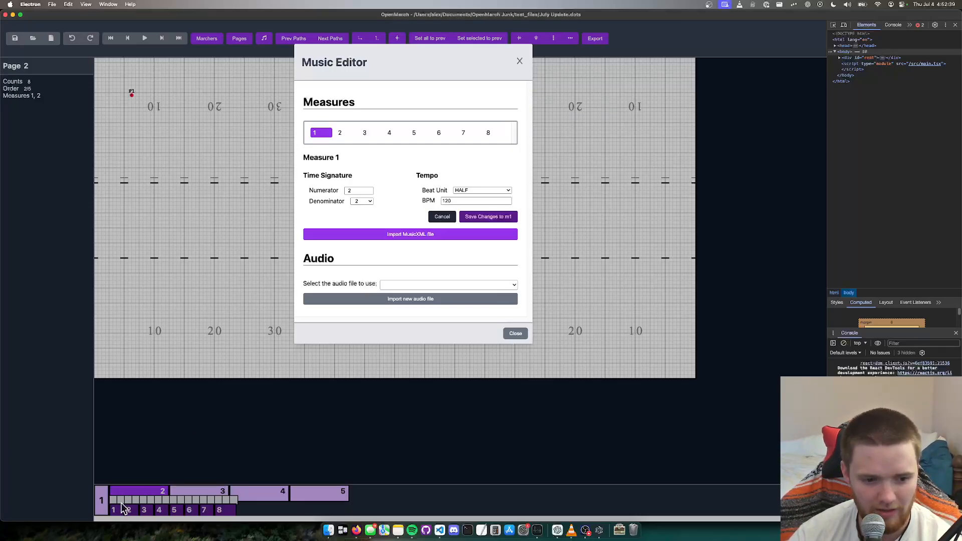
# Return the tempo beat unit of measure 1 to QUARTER and save the measure.
pyautogui.click(459, 192)
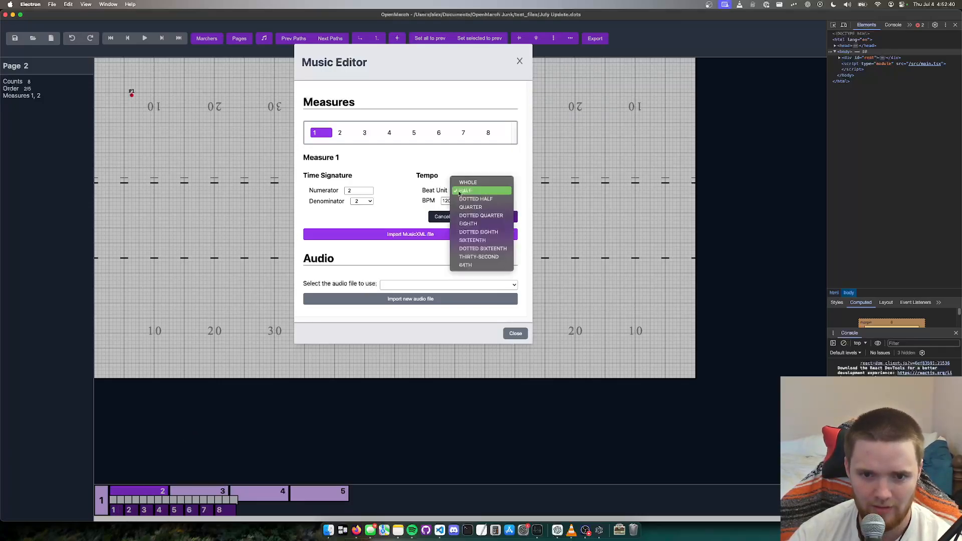
pyautogui.click(480, 207)
pyautogui.click(488, 217)
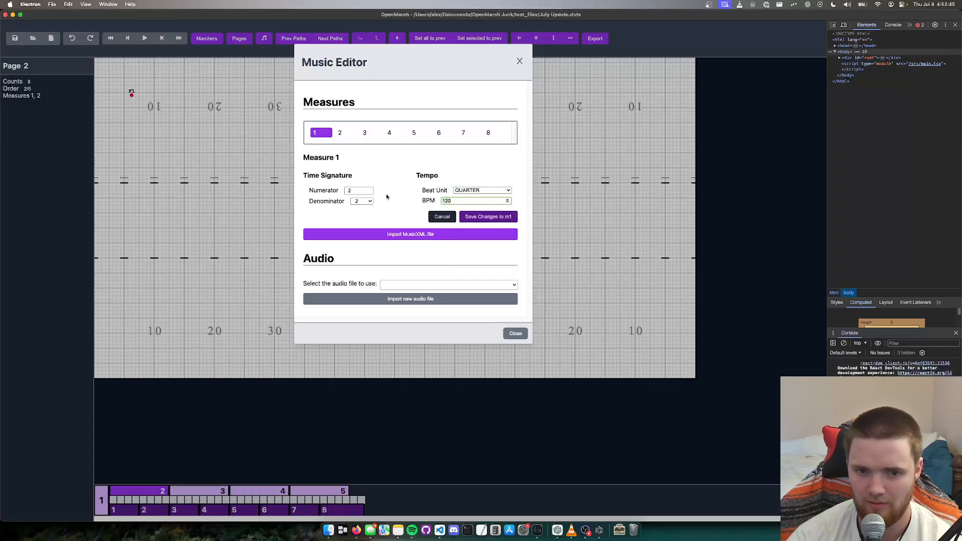
# Set the tempo of measure 1 to a HALF beat unit at 60 BPM and save it.
pyautogui.click(481, 190)
pyautogui.click(480, 172)
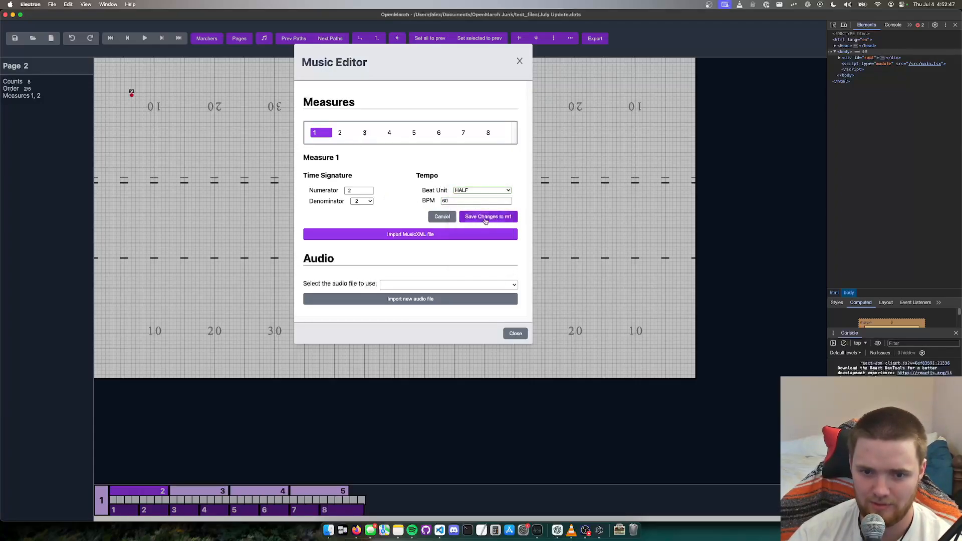
pyautogui.click(485, 221)
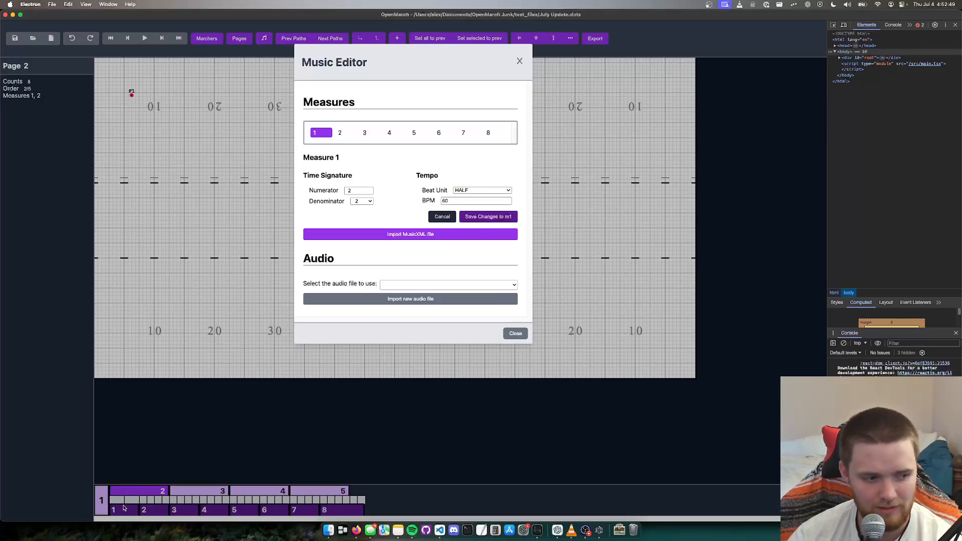
# Set the tempo of measure 2 to a HALF beat unit at 60 BPM, save it and close the Music Editor.
pyautogui.click(340, 133)
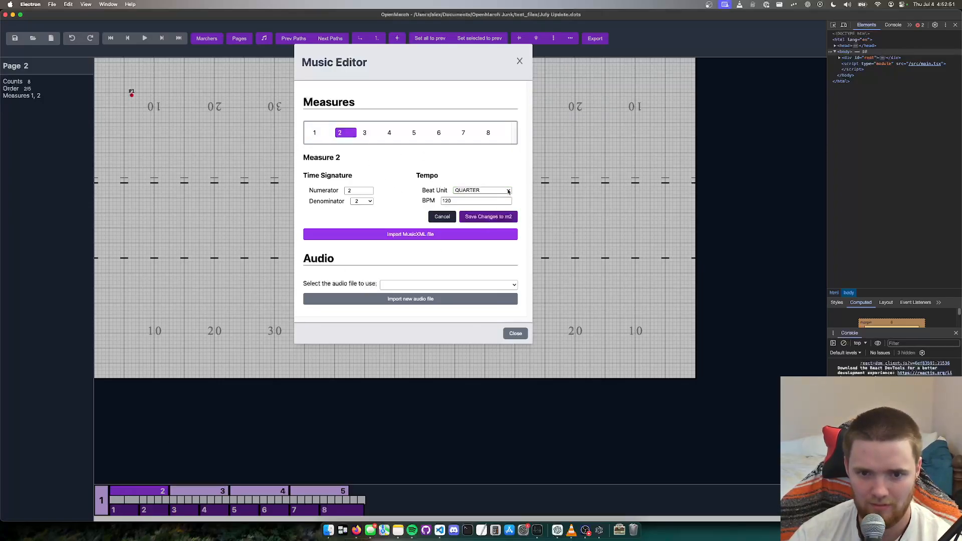
pyautogui.click(508, 191)
pyautogui.click(480, 172)
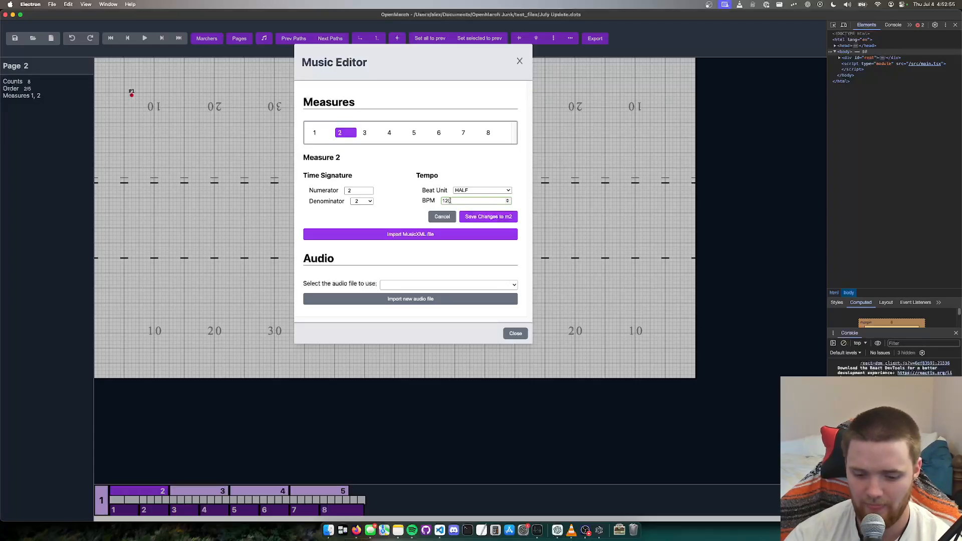
pyautogui.write('60')
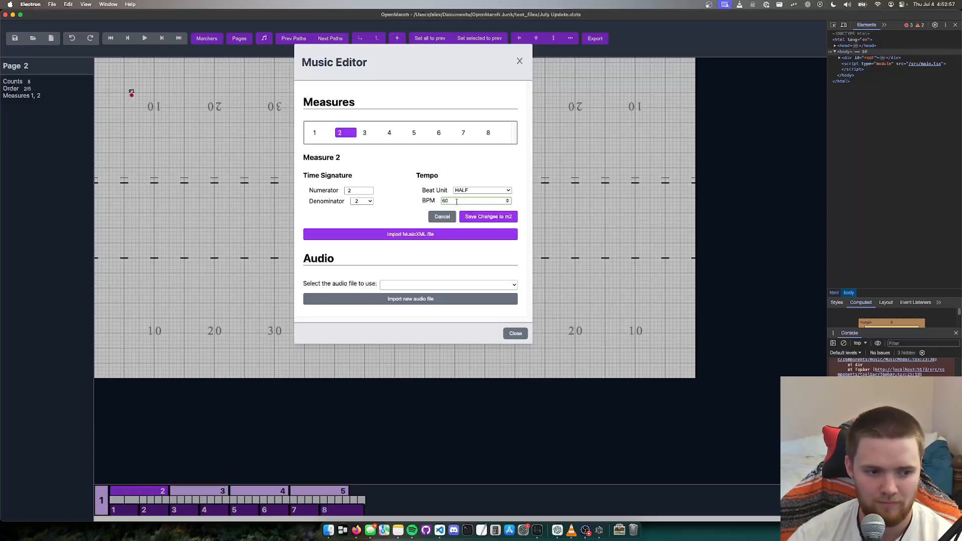
pyautogui.click(489, 217)
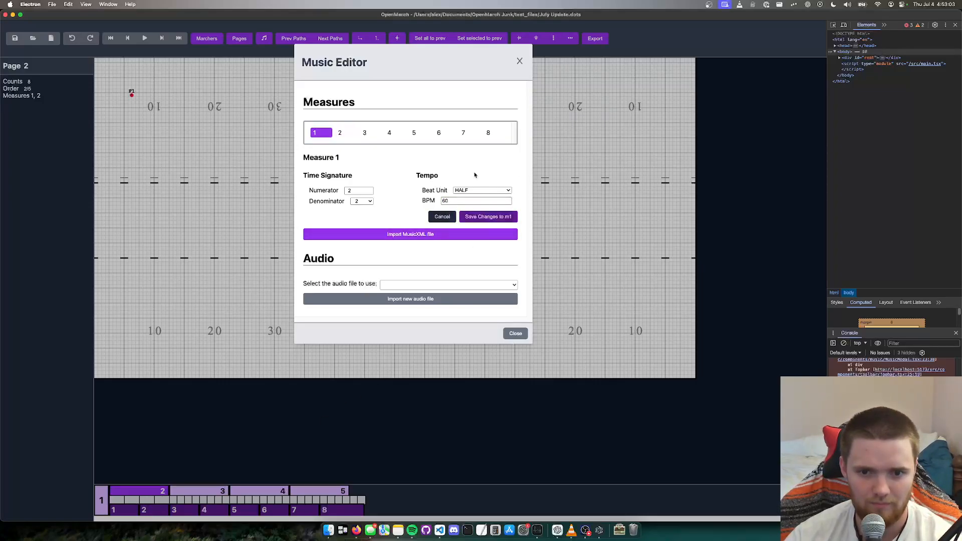
pyautogui.click(520, 61)
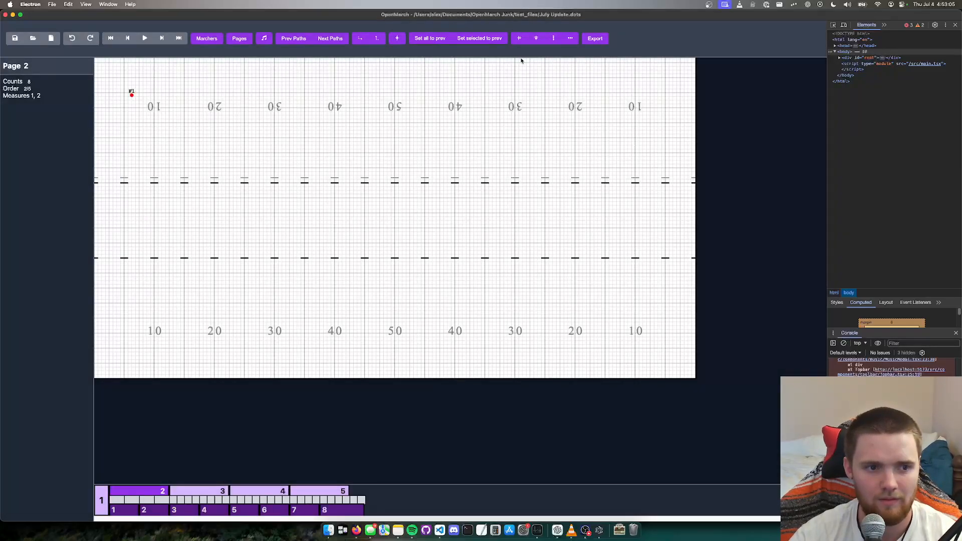
# Reload the show and set the counts of page 2 to 4.
pyautogui.press('super+r')
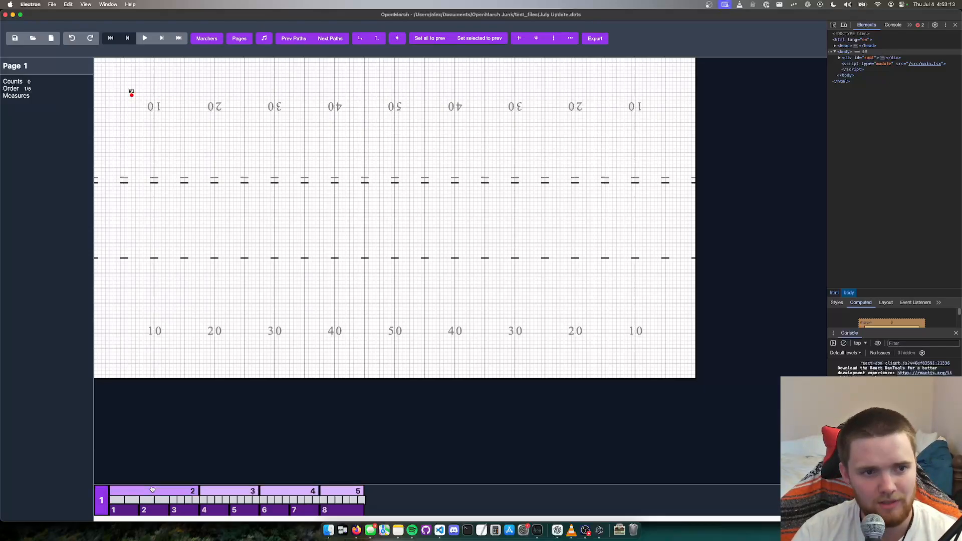
pyautogui.click(134, 493)
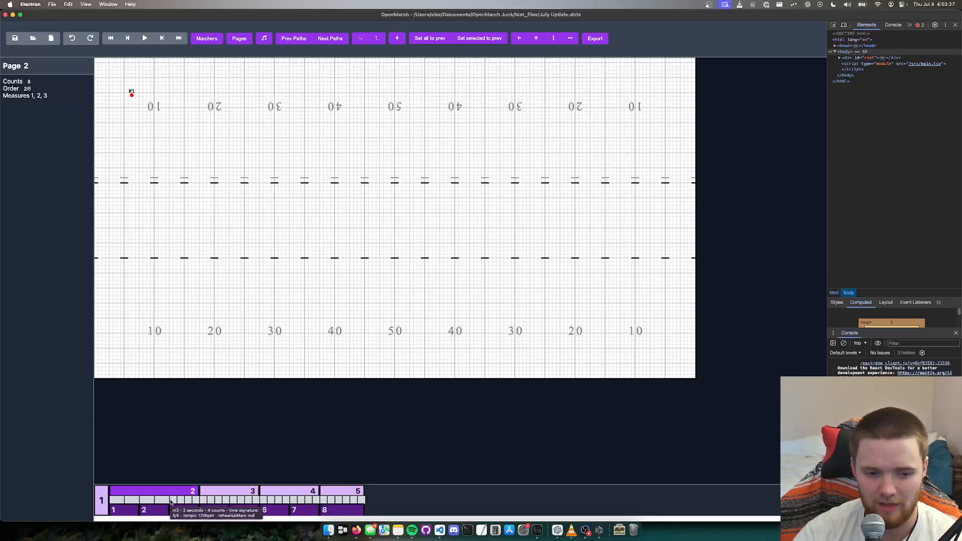
pyautogui.click(13, 83)
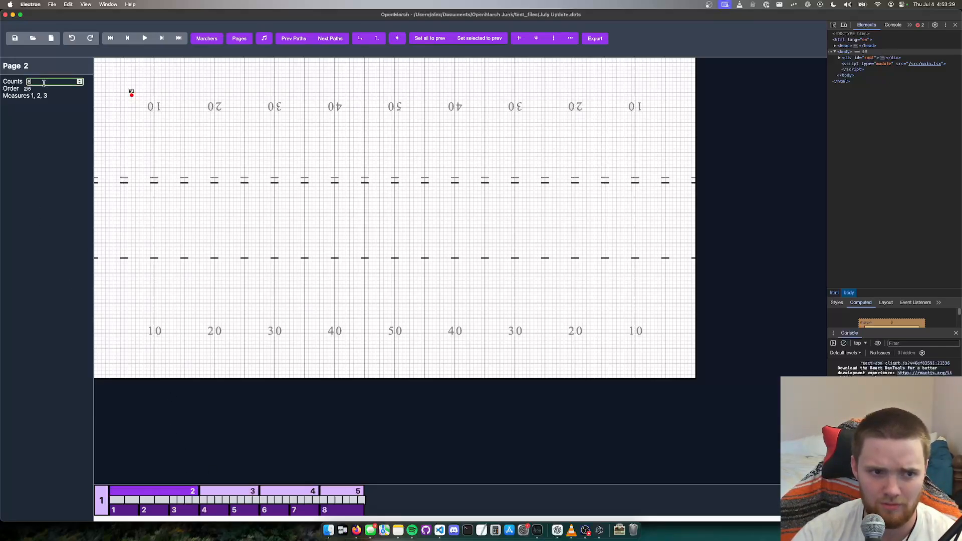
pyautogui.write('4')
pyautogui.press('Return')
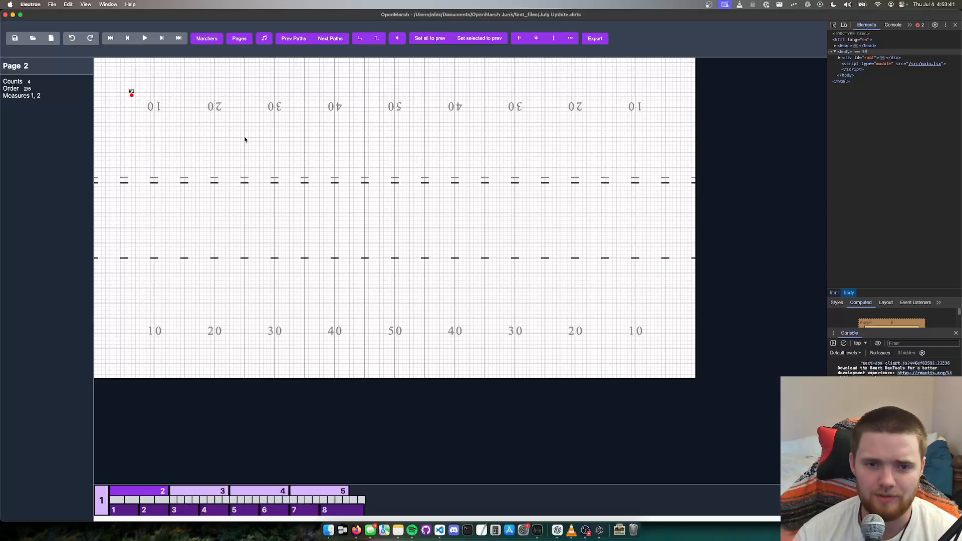
# Import WIP_The_Cadets_2016_Awakening_-_Full_Show_-_Read_Description_-_Updated_422.musicxml from the "single part copy" folder as the show's music and close the Music Editor.
pyautogui.click(265, 40)
pyautogui.click(417, 235)
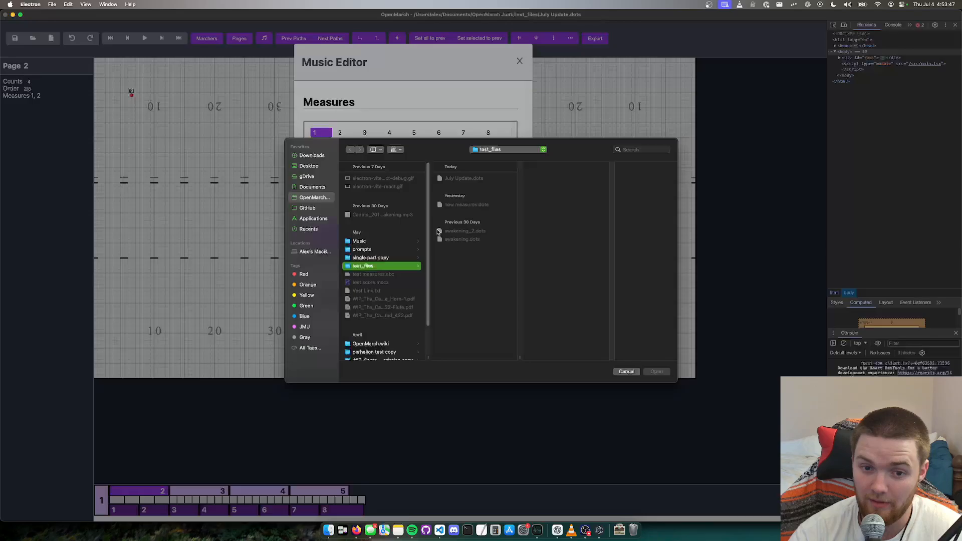
pyautogui.click(386, 263)
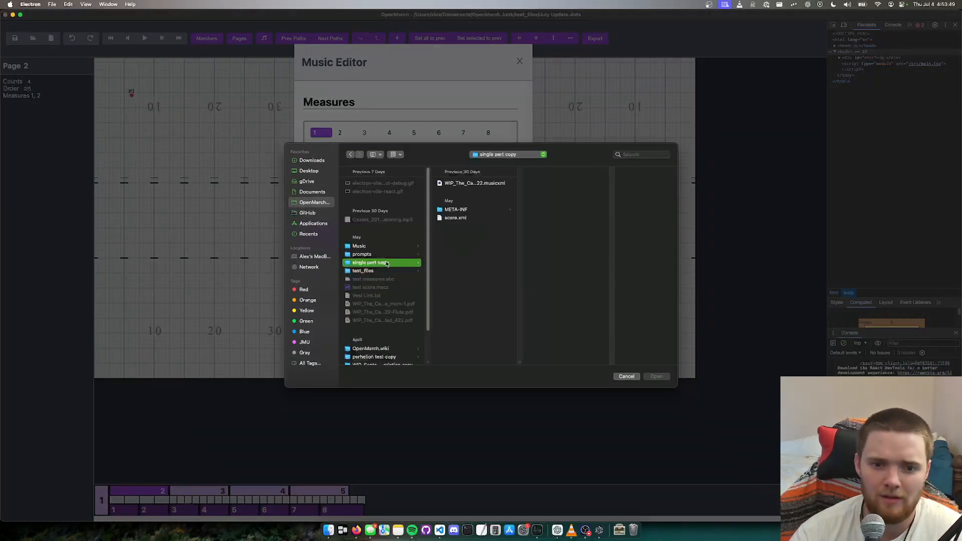
pyautogui.click(455, 185)
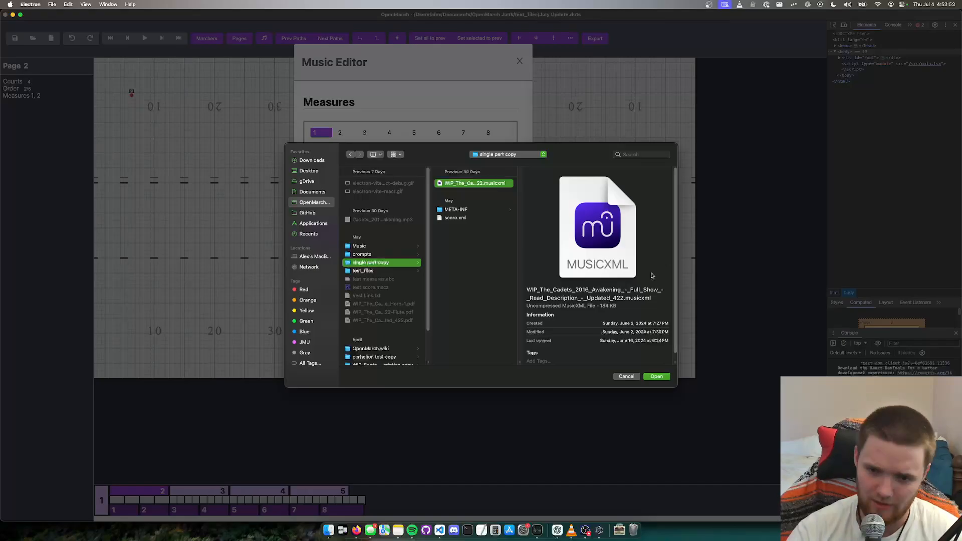
pyautogui.click(661, 378)
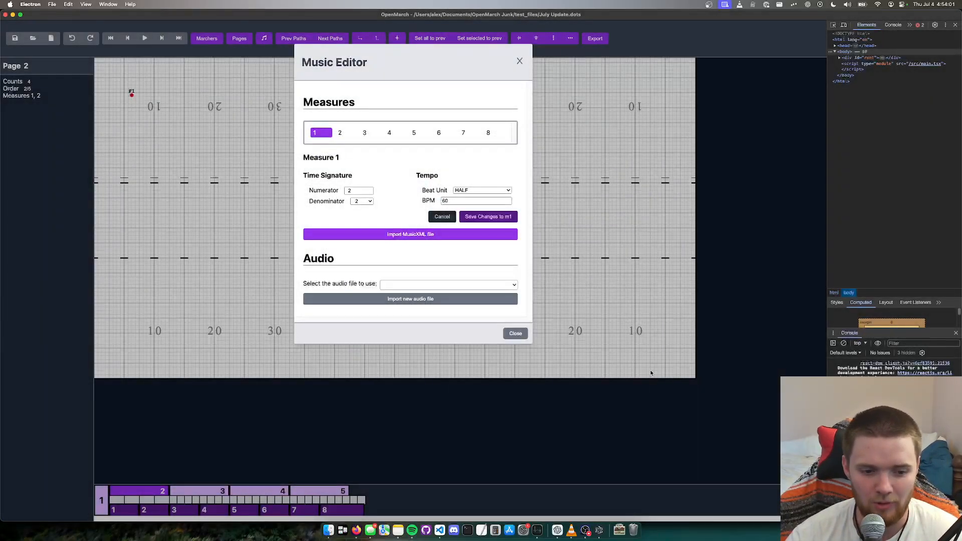
pyautogui.click(514, 372)
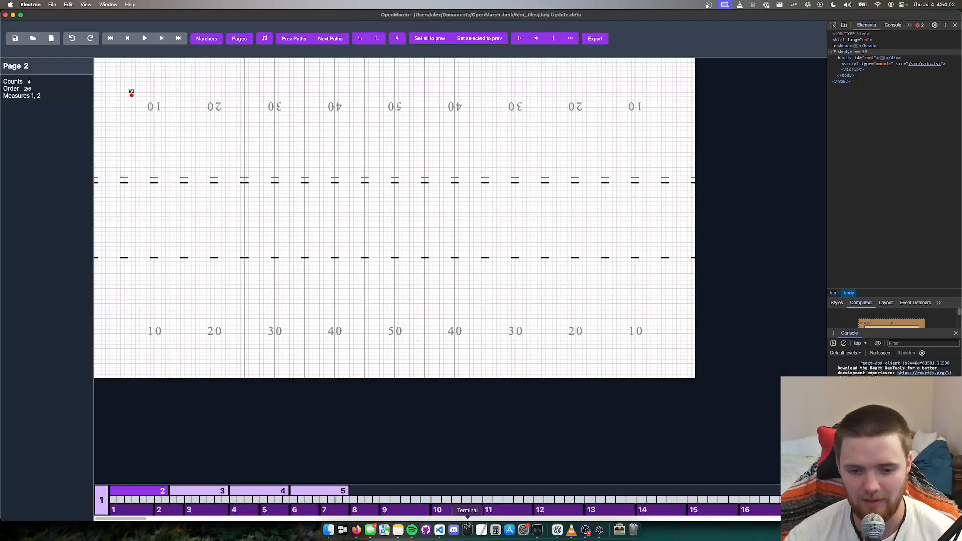
# Examine the imported measures along the whole timeline and return to its beginning.
pyautogui.hscroll(10, 461, 508)
pyautogui.hscroll(15, 461, 511)
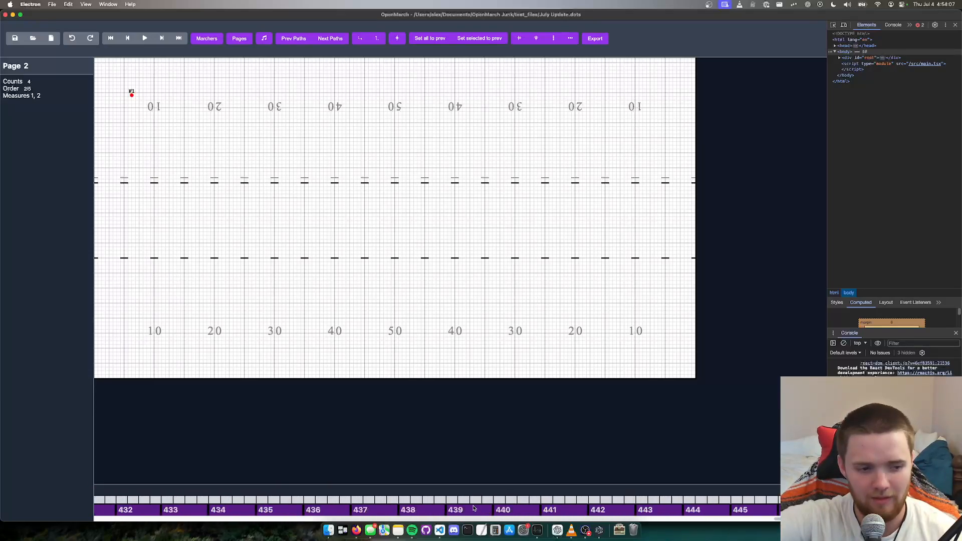
pyautogui.hscroll(-10, 476, 509)
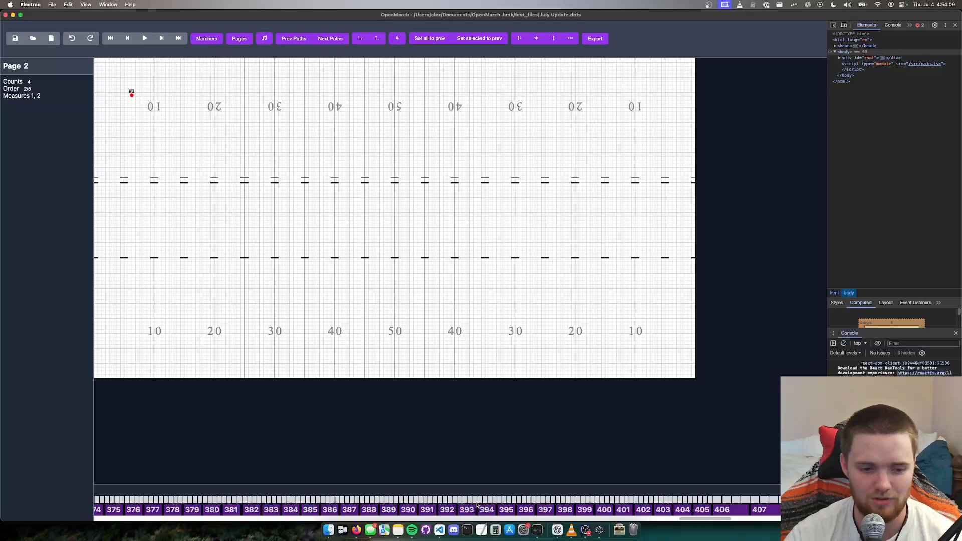
pyautogui.hscroll(-20, 481, 509)
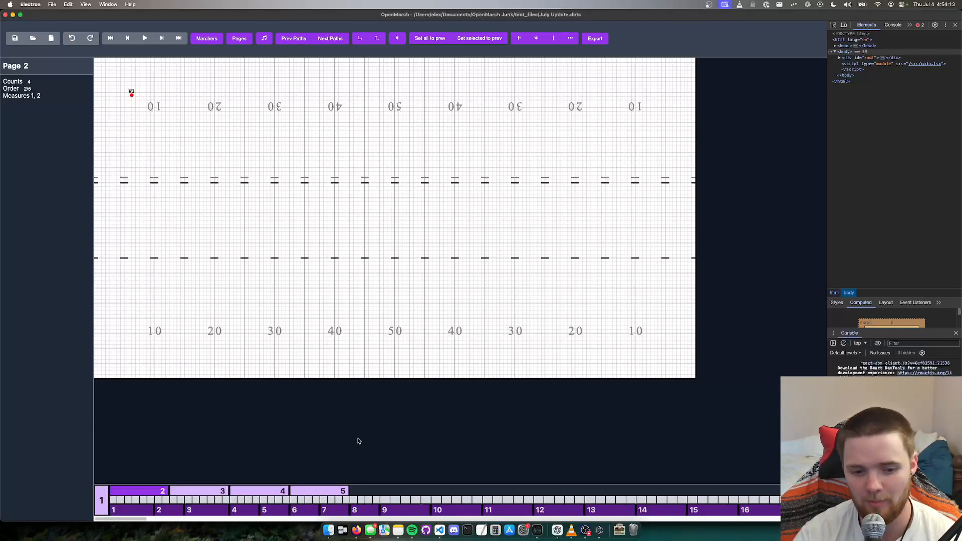
# Reload the show and step through its pages up to page 5 to check their counts and measures.
pyautogui.press('super+r')
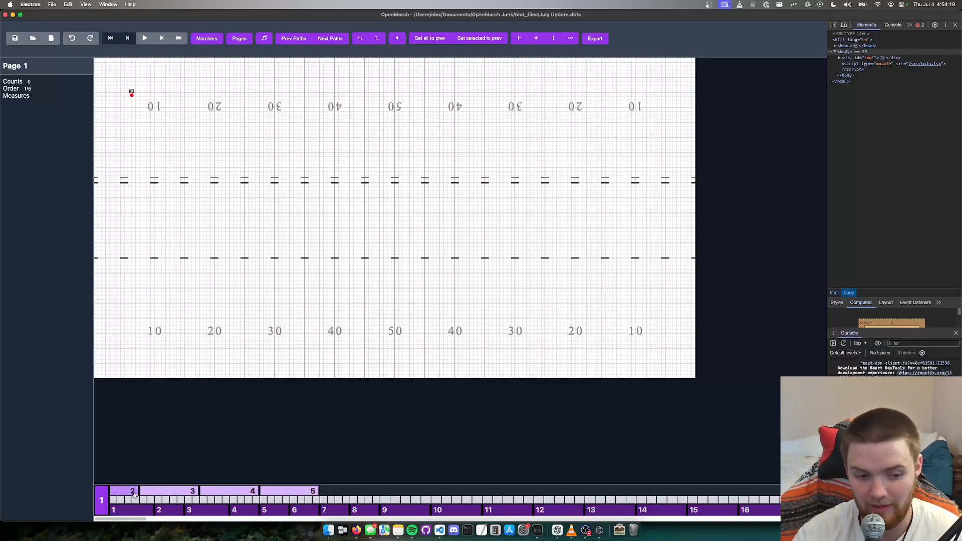
pyautogui.press('e')
pyautogui.press('e')
pyautogui.click(246, 492)
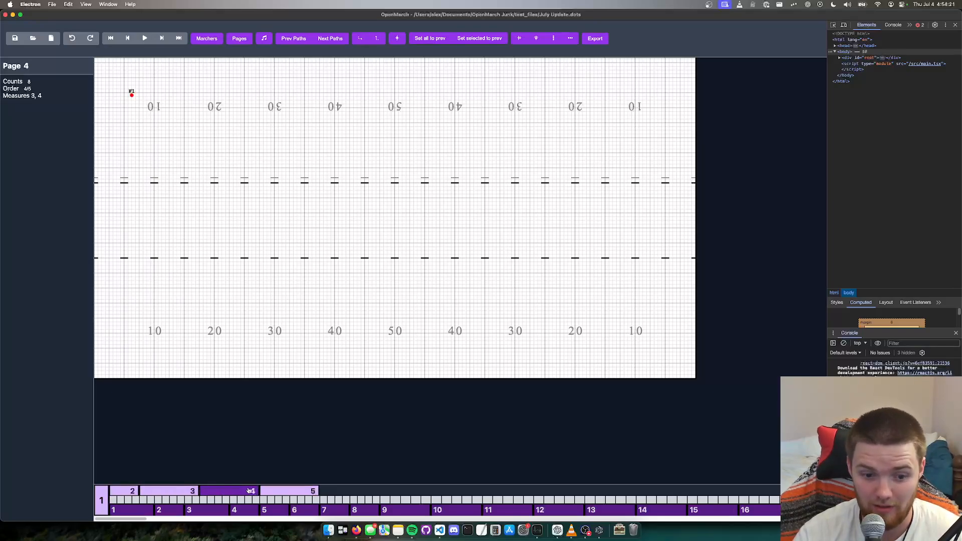
pyautogui.click(272, 492)
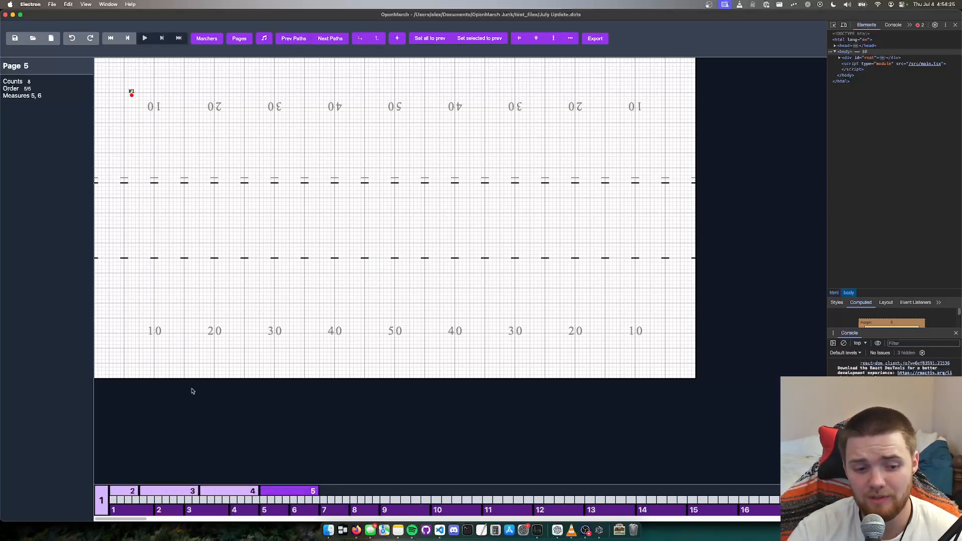
# Import Cadets_2016_Awakening.mp3 as the show's audio file in the Music Editor and reload the show.
pyautogui.click(116, 497)
pyautogui.click(264, 38)
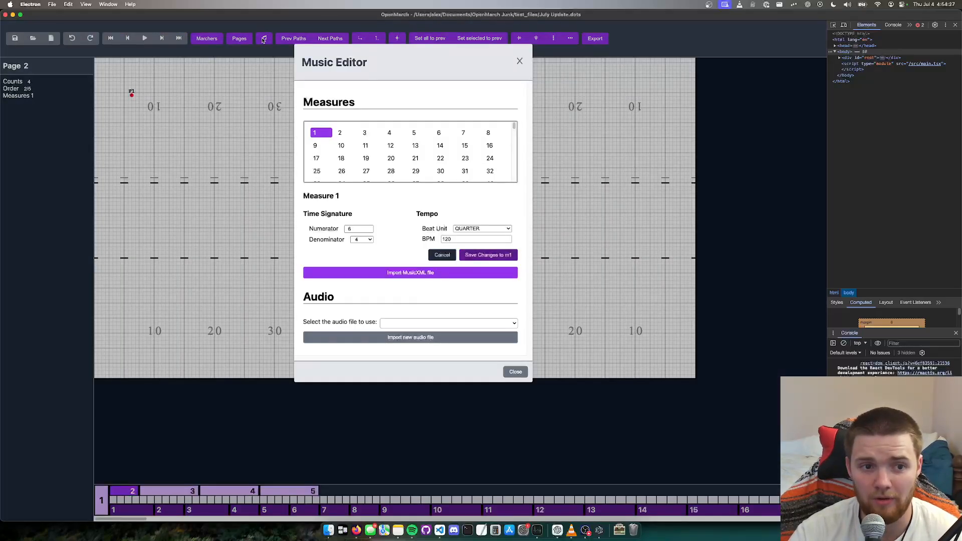
pyautogui.click(404, 340)
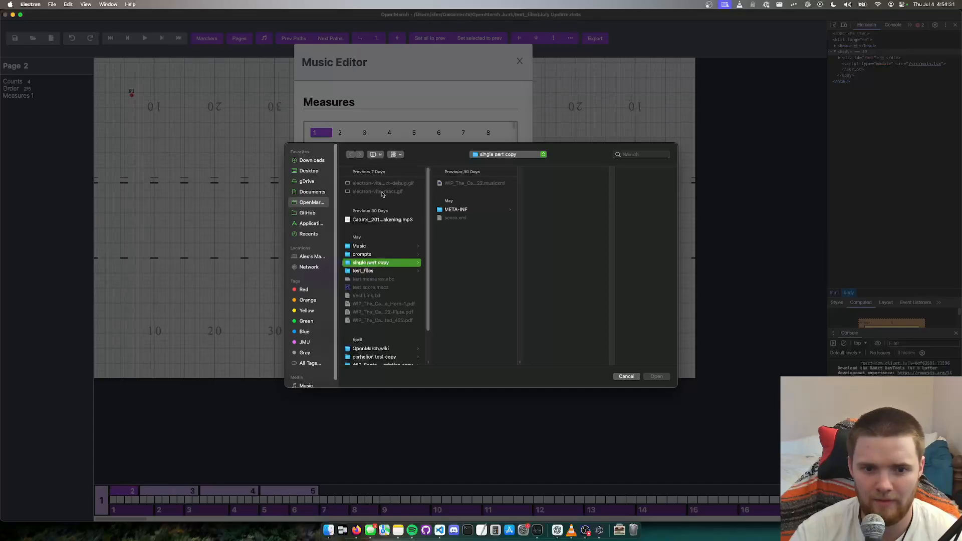
pyautogui.click(390, 219)
pyautogui.click(655, 377)
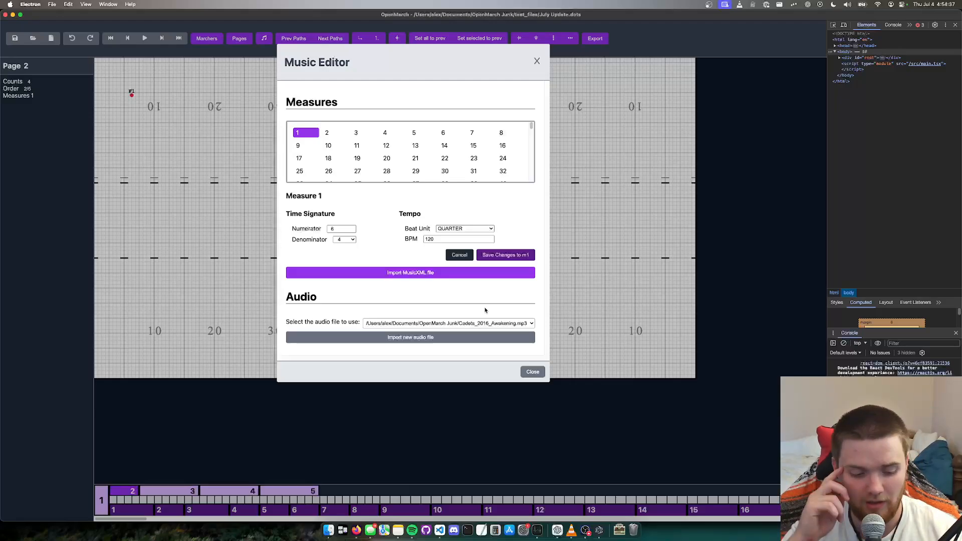
pyautogui.press('super+r')
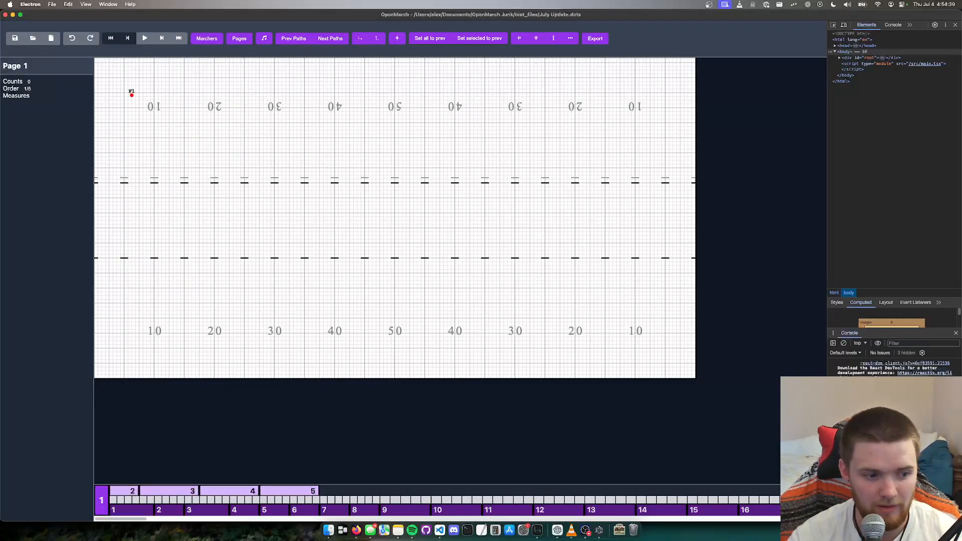
# Test starting and stopping playback on pages 1 and 2, and return to page 1.
pyautogui.press('space')
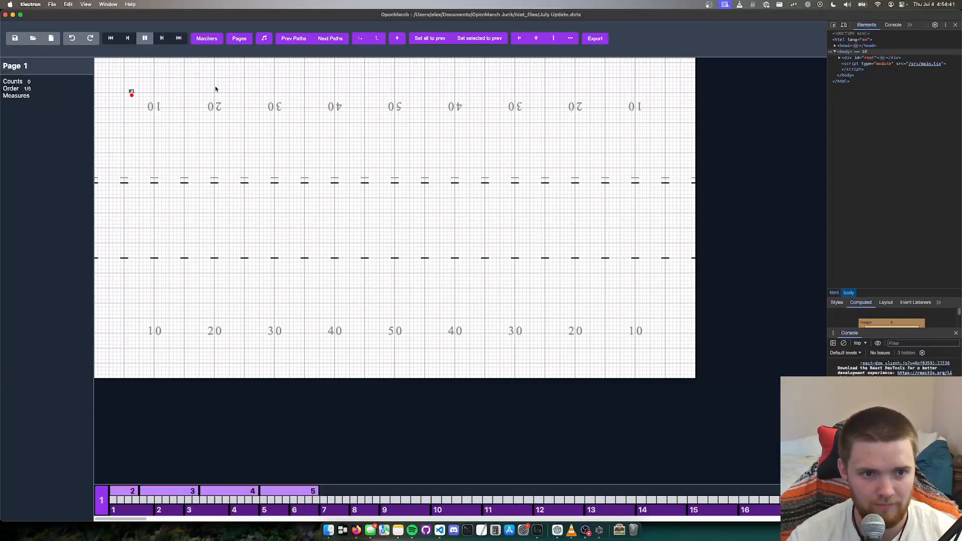
pyautogui.press('space')
pyautogui.press('e')
pyautogui.press('space')
pyautogui.press('space')
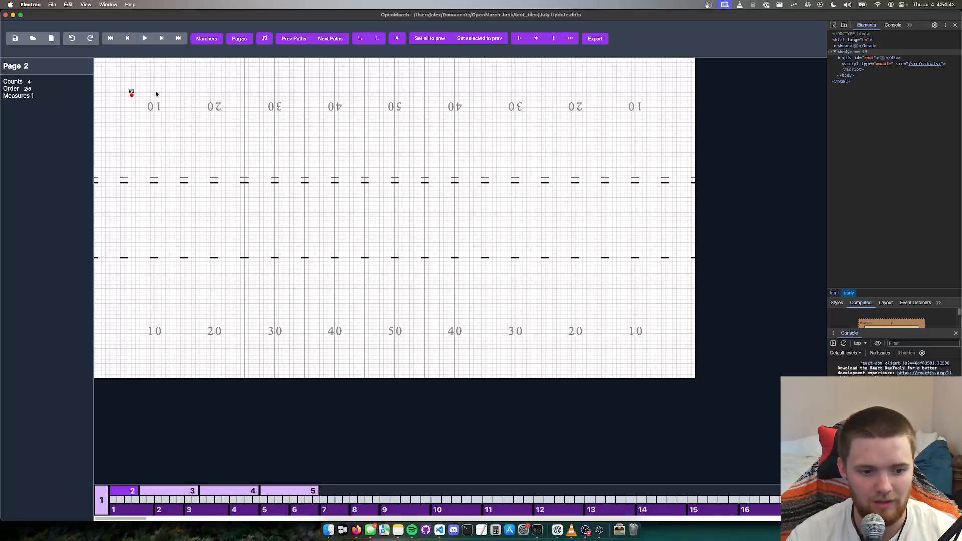
pyautogui.press('q')
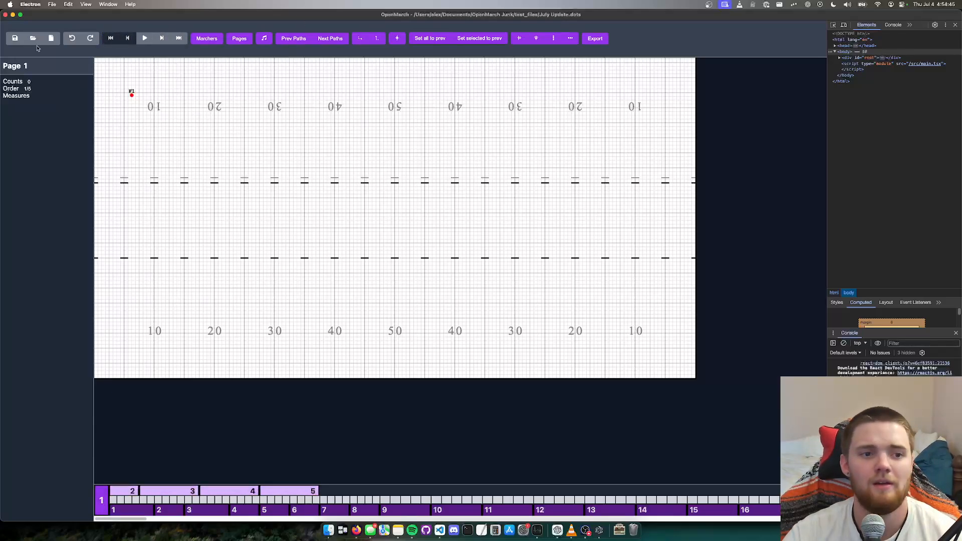
# Open the show file "new measures.dots" from the test_files folder.
pyautogui.click(33, 38)
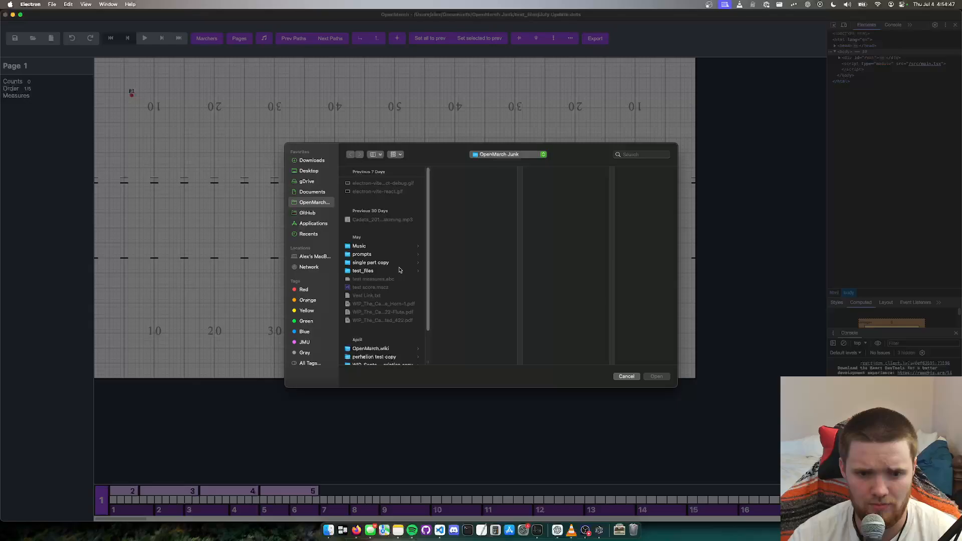
pyautogui.click(371, 271)
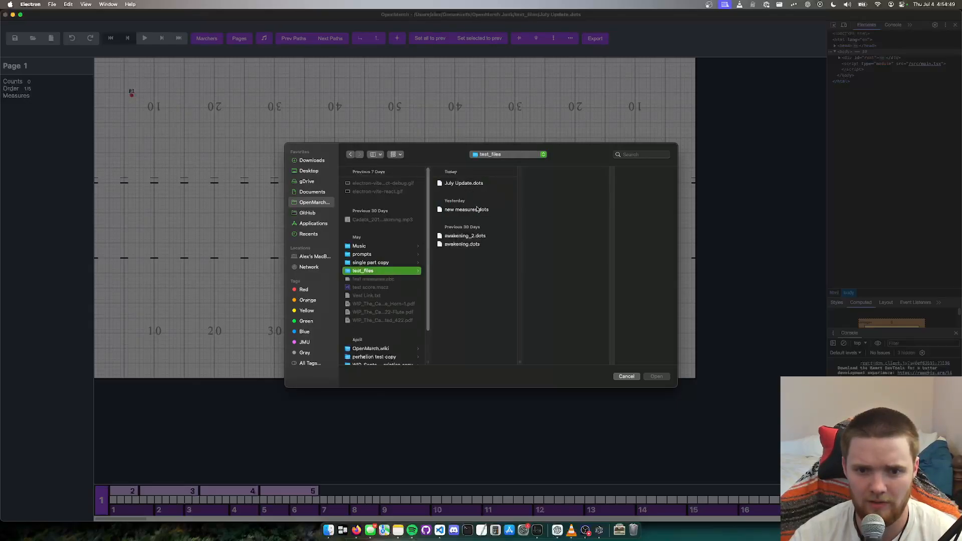
pyautogui.click(478, 209)
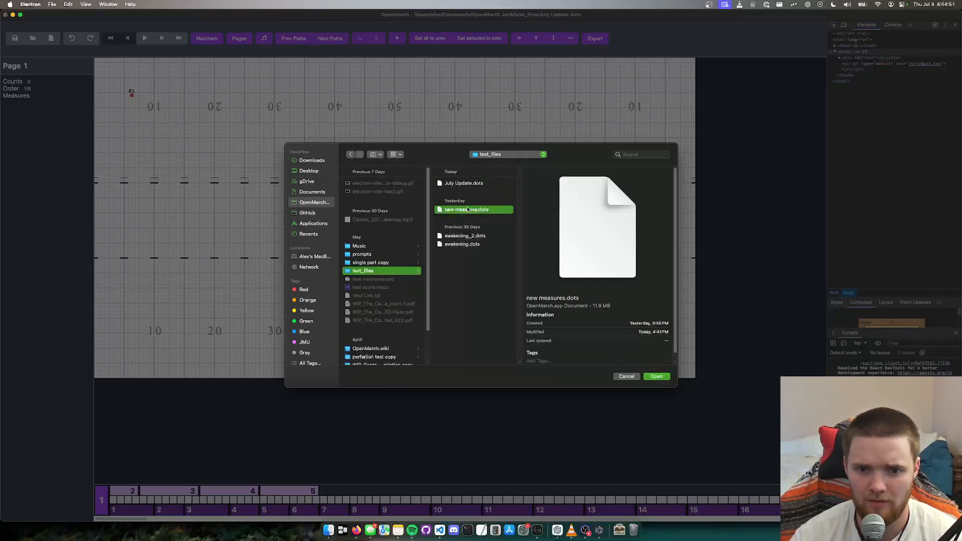
pyautogui.doubleClick(467, 209)
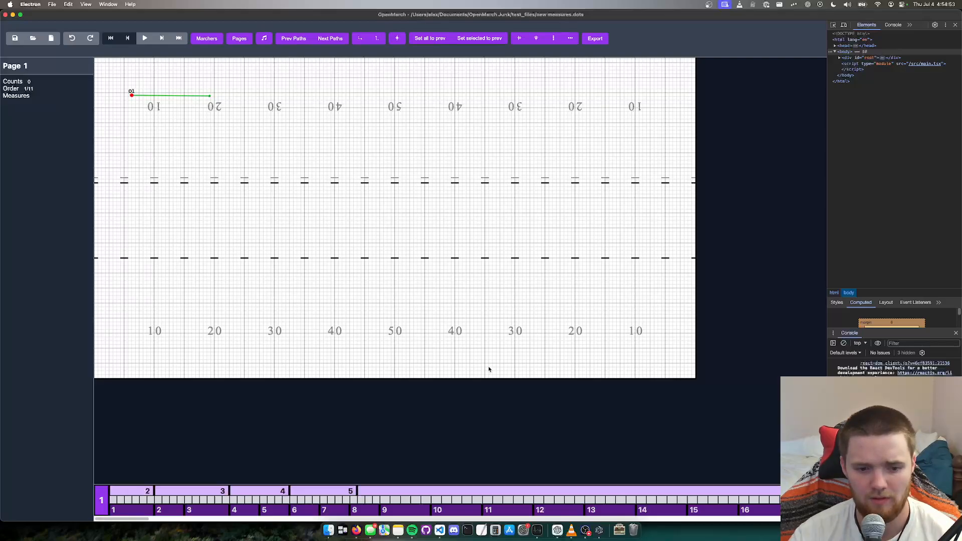
# Play the show from page 7 and stop the playback at page 9.
pyautogui.hscroll(10, 267, 506)
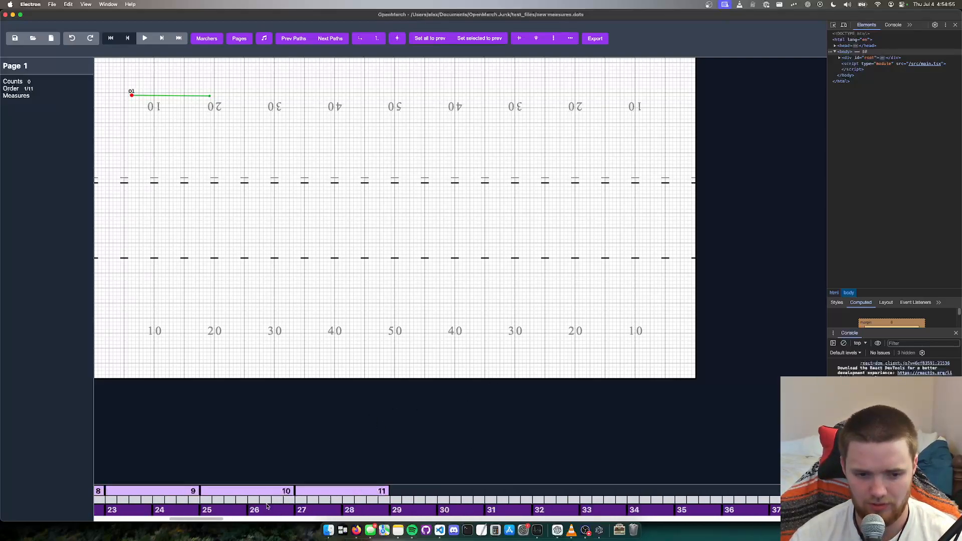
pyautogui.hscroll(-4, 226, 495)
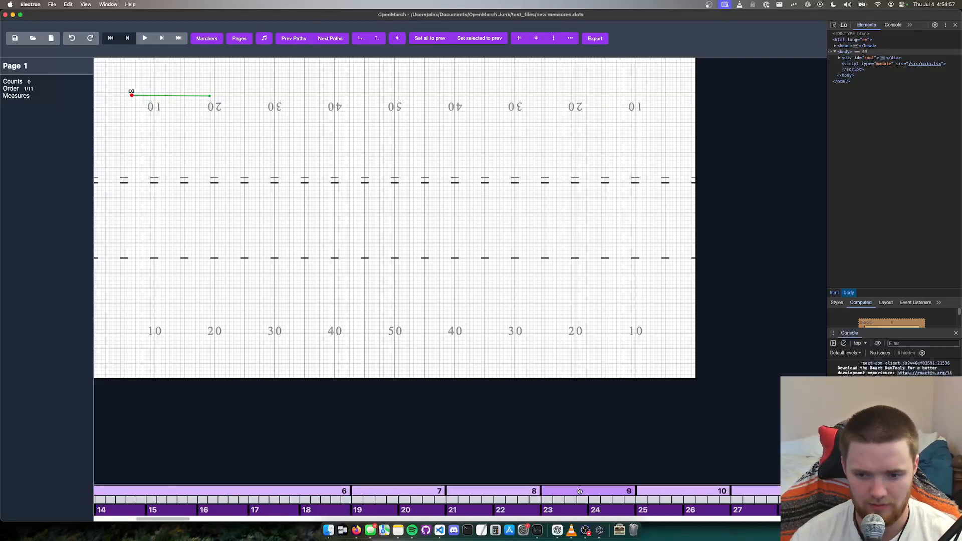
pyautogui.click(401, 491)
pyautogui.press('space')
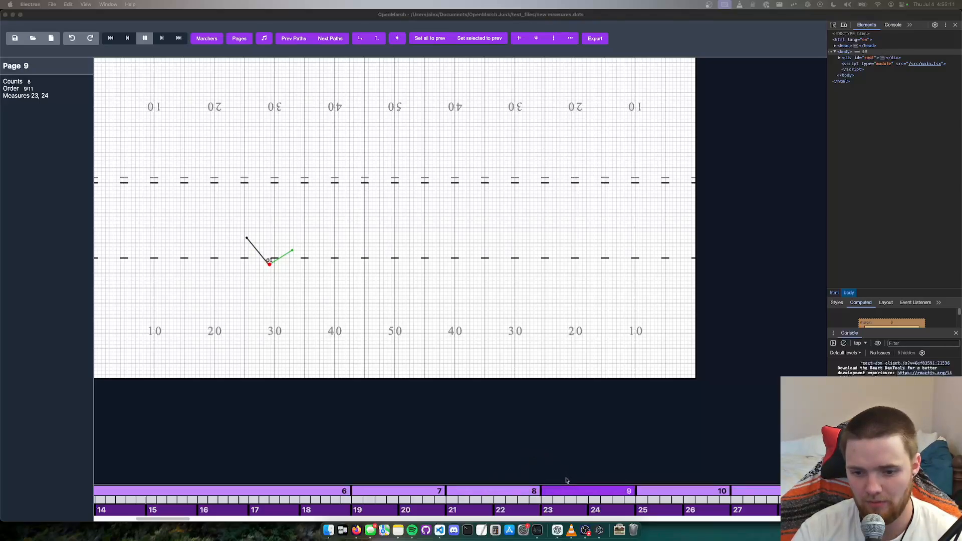
pyautogui.click(144, 39)
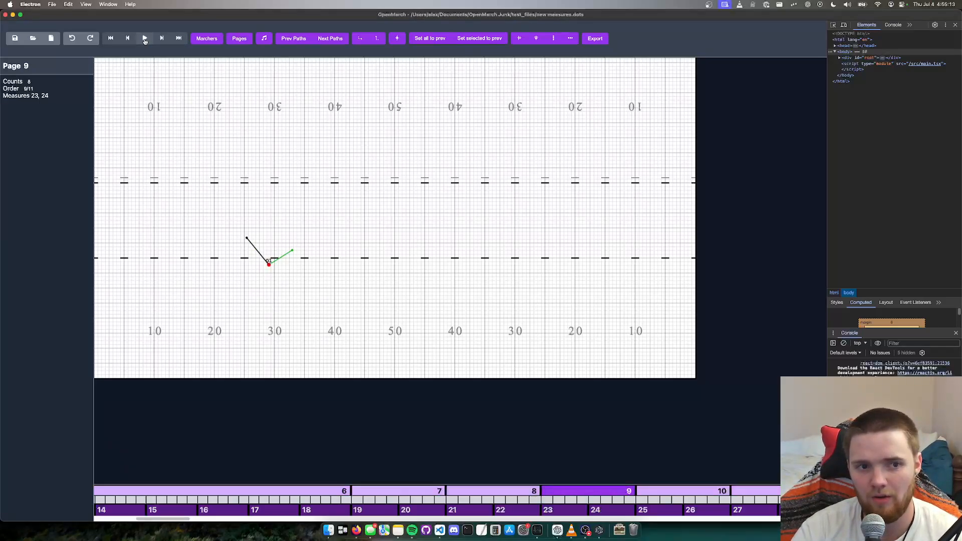
pyautogui.click(145, 41)
pyautogui.click(147, 43)
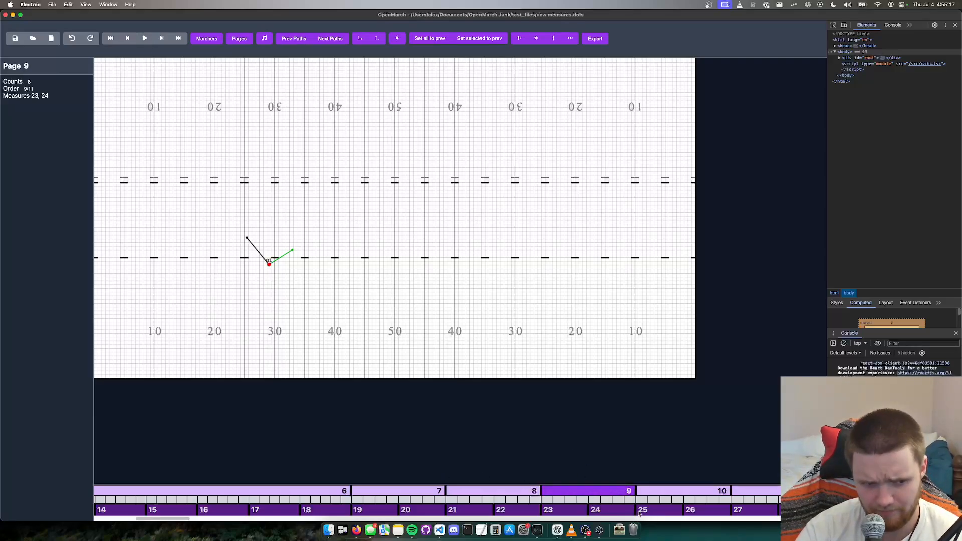
pyautogui.press('space')
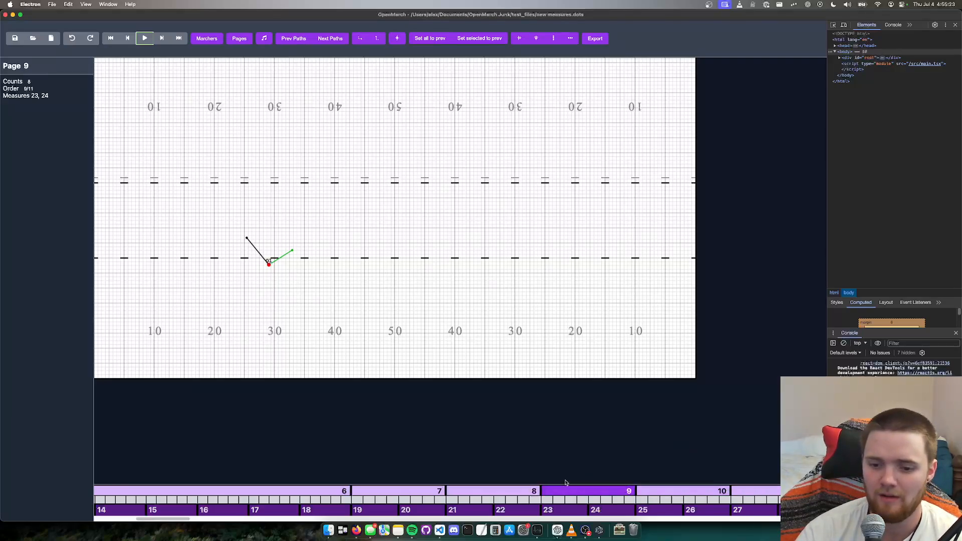
# Play the show from page 9 through to its last page, page 11.
pyautogui.click(683, 492)
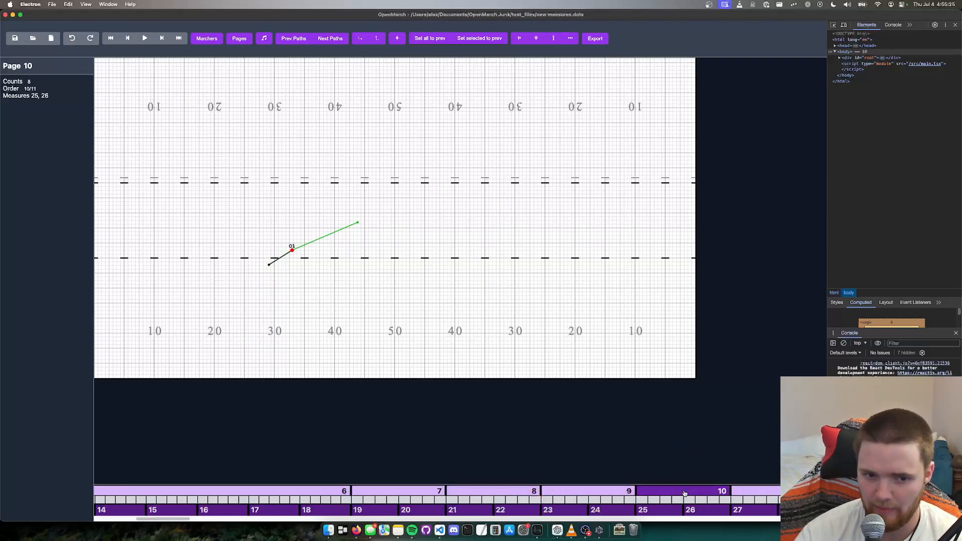
pyautogui.click(604, 493)
pyautogui.press('space')
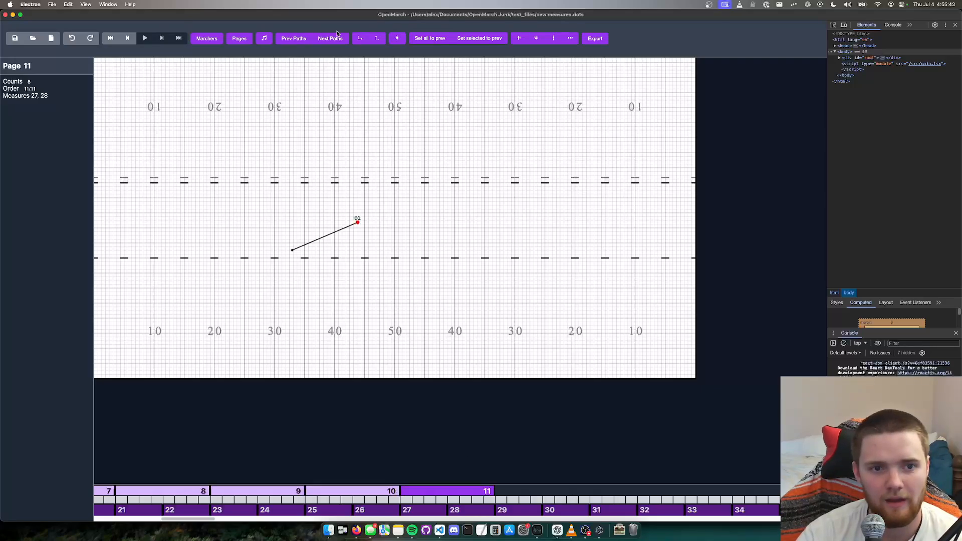
# Create two new pages after the last page, the first with 8 counts and the second with 4 counts.
pyautogui.click(238, 38)
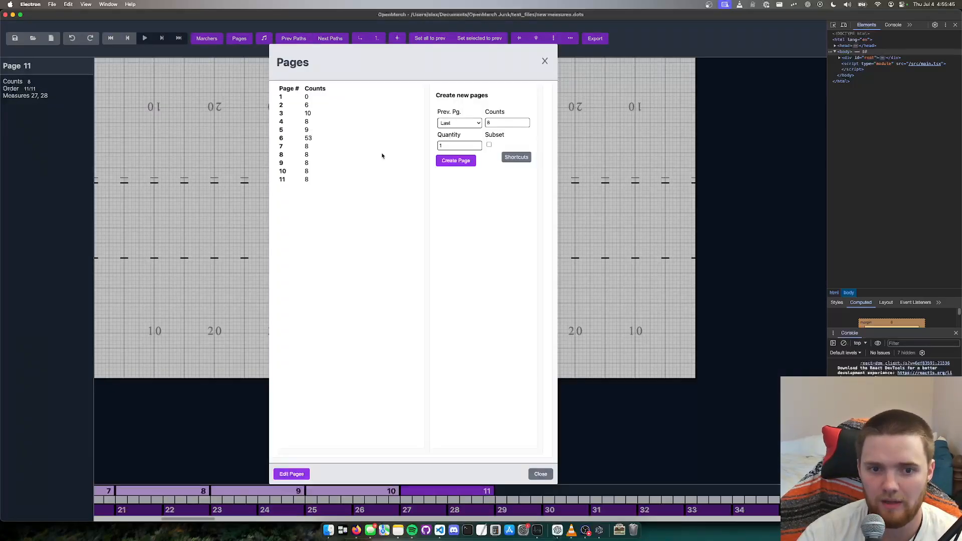
pyautogui.click(455, 161)
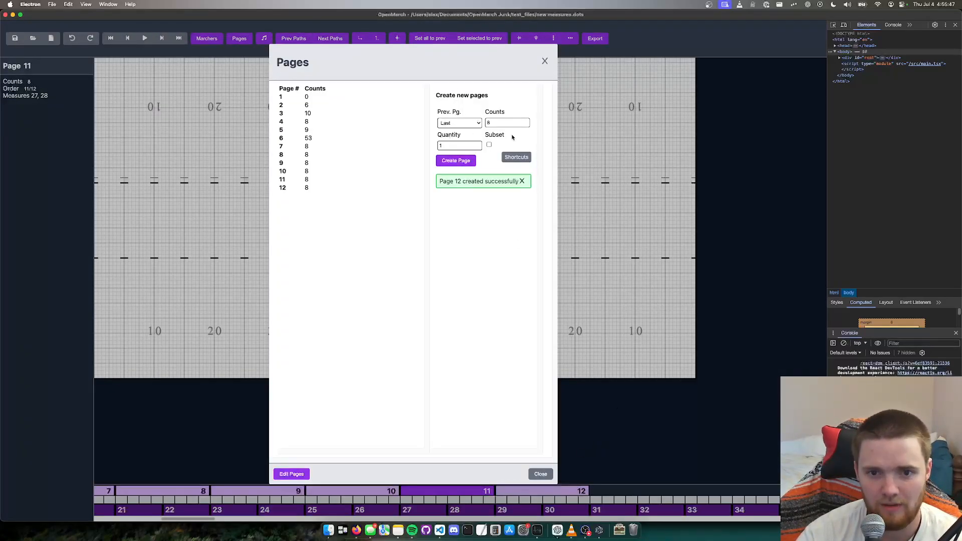
pyautogui.click(524, 123)
pyautogui.press('BackSpace')
pyautogui.write('4')
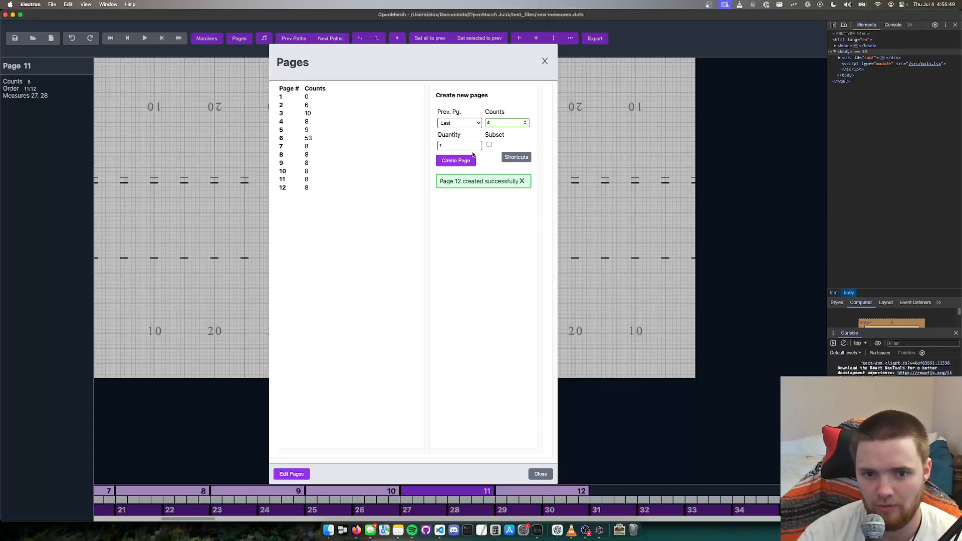
pyautogui.click(468, 164)
# Create one more page at the end of the show with 12 counts and close the Pages dialog.
pyautogui.click(525, 122)
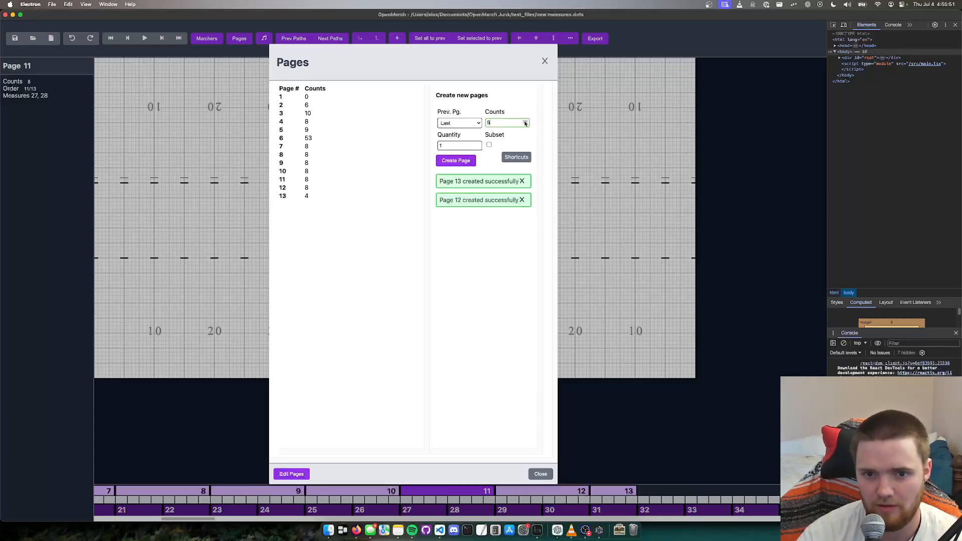
pyautogui.click(525, 121)
pyautogui.click(525, 121)
pyautogui.click(525, 121)
pyautogui.click(456, 160)
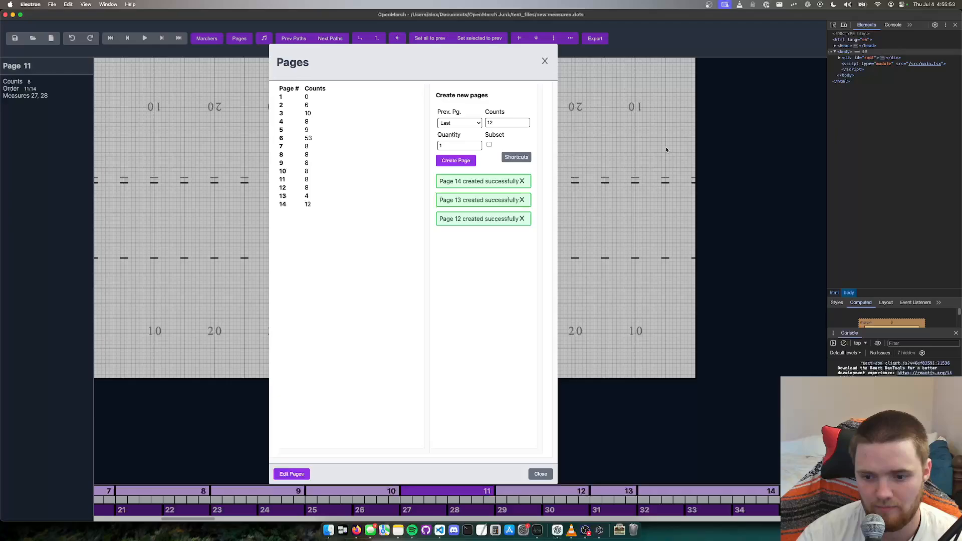
pyautogui.click(544, 62)
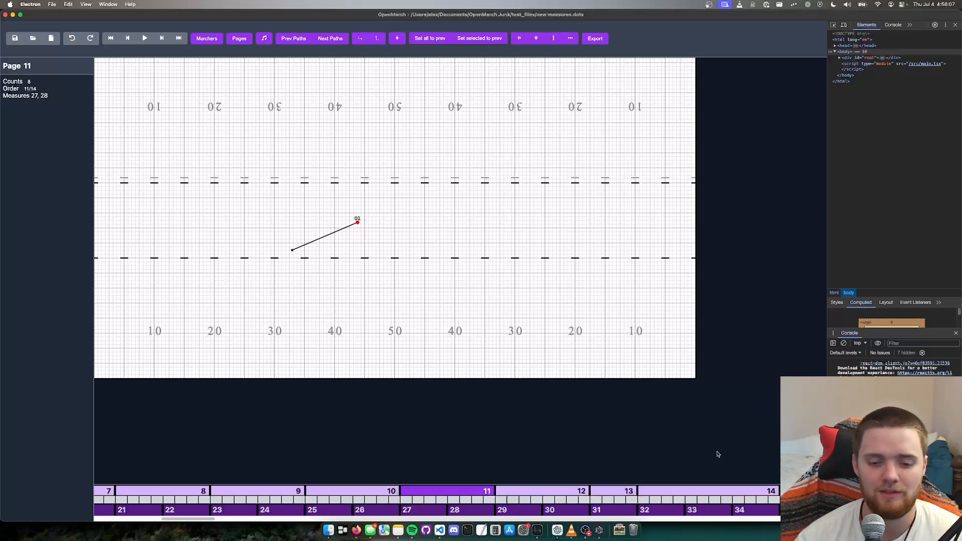
# Examine the timeline from page 14 back to its start, and zoom and pan the field around marcher O1's path.
pyautogui.moveTo(213, 520)
pyautogui.mouseDown()
pyautogui.moveTo(180, 520)
pyautogui.moveTo(221, 519)
pyautogui.mouseUp()
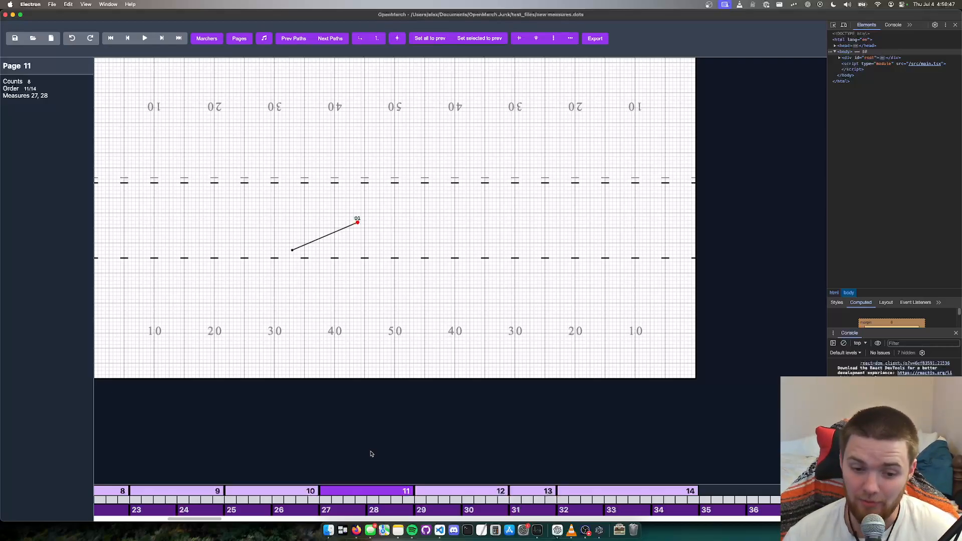
pyautogui.moveTo(194, 519); pyautogui.dragTo(100, 531)
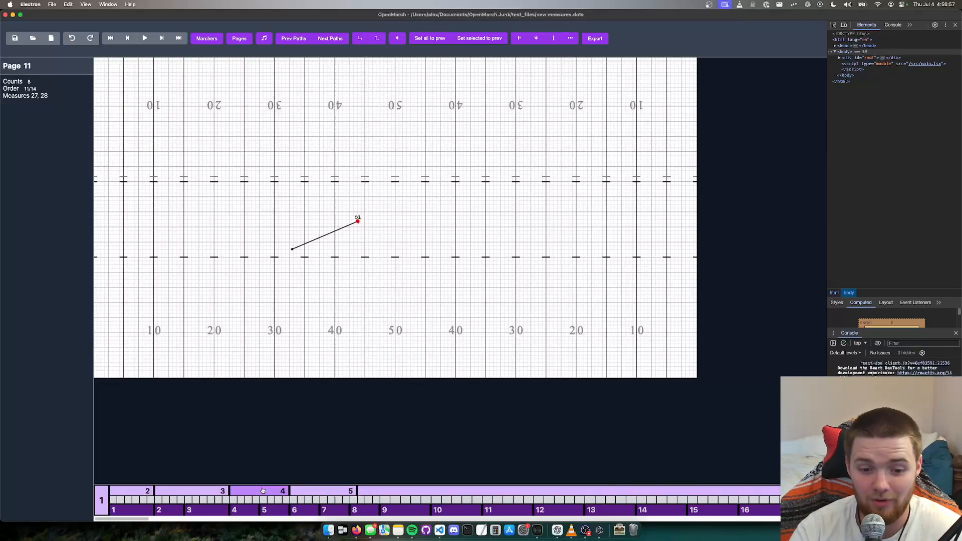
pyautogui.scroll(-2, 266, 461)
pyautogui.scroll(7, 284, 389)
pyautogui.moveTo(300, 370); pyautogui.dragTo(451, 444)
pyautogui.scroll(-3, 531, 296)
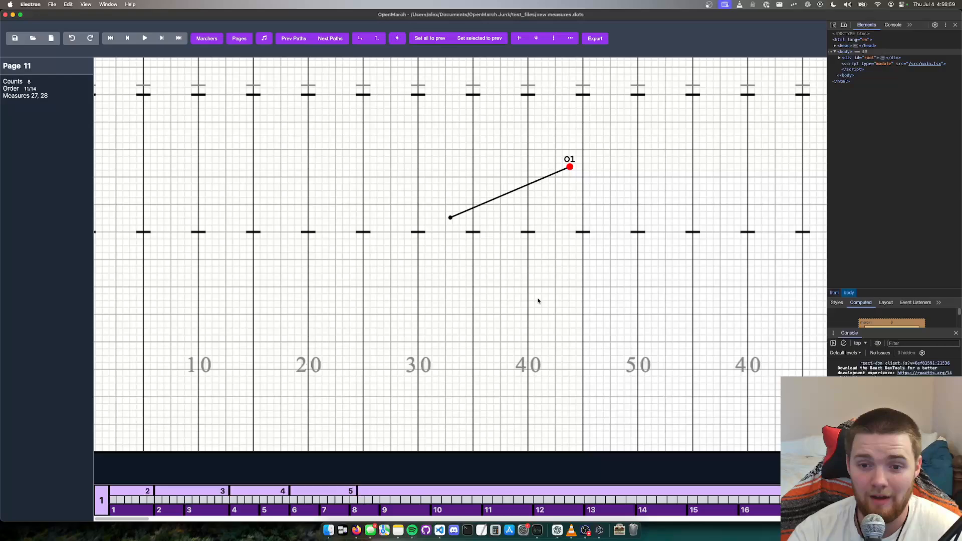
pyautogui.moveTo(550, 292); pyautogui.dragTo(494, 365)
pyautogui.moveTo(516, 313); pyautogui.dragTo(460, 329)
pyautogui.scroll(4, 460, 329)
pyautogui.scroll(-1, 447, 308)
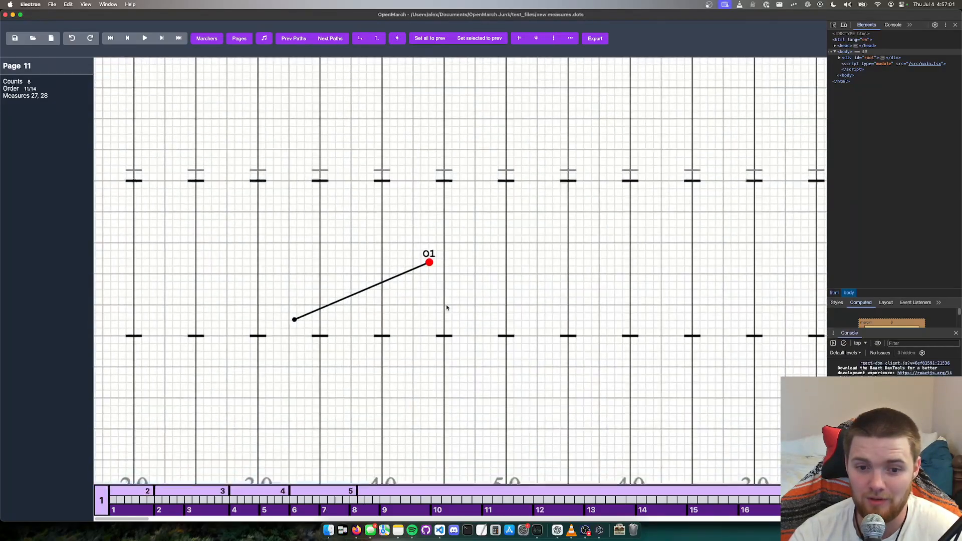